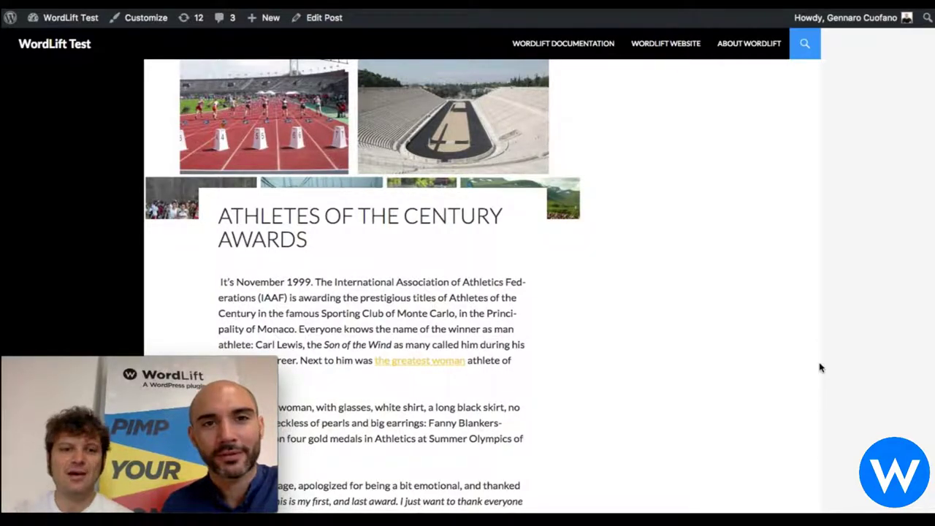
- Scroll through the published 'Athletes of the century awards' post
scroll(596, 282, up, 1)
scroll(596, 282, down, 3)
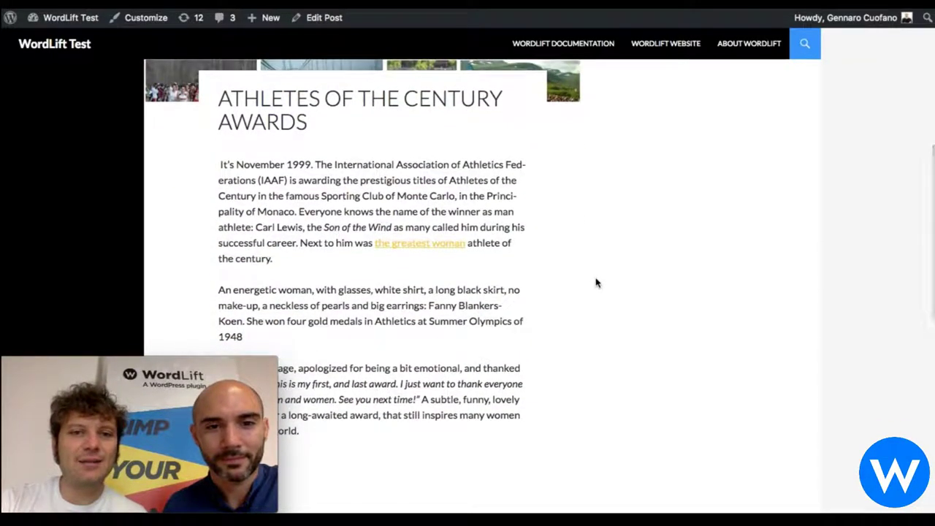
scroll(597, 282, down, 1)
scroll(596, 282, up, 1)
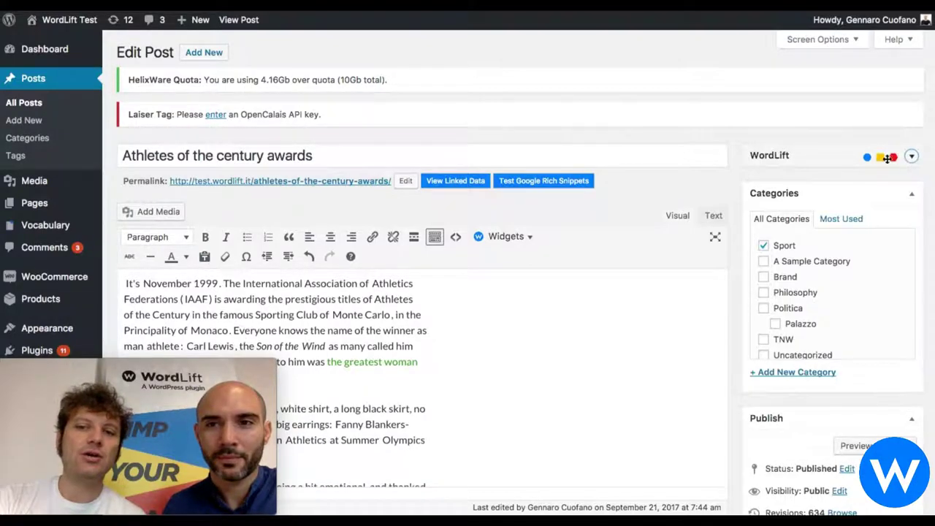
- Expand the WordLift box to reveal detected entities such as Monaco, Monte Carlo and Olympic Games
click(914, 157)
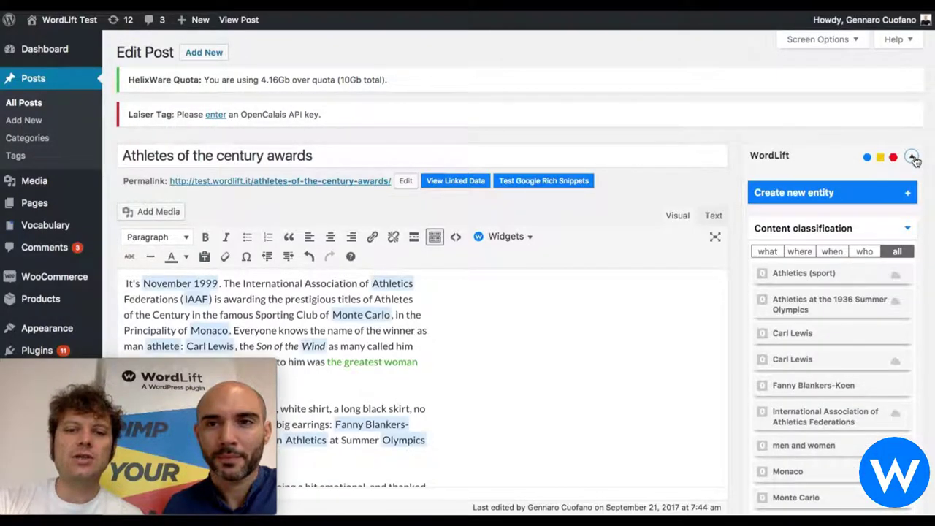
scroll(646, 353, down, 4)
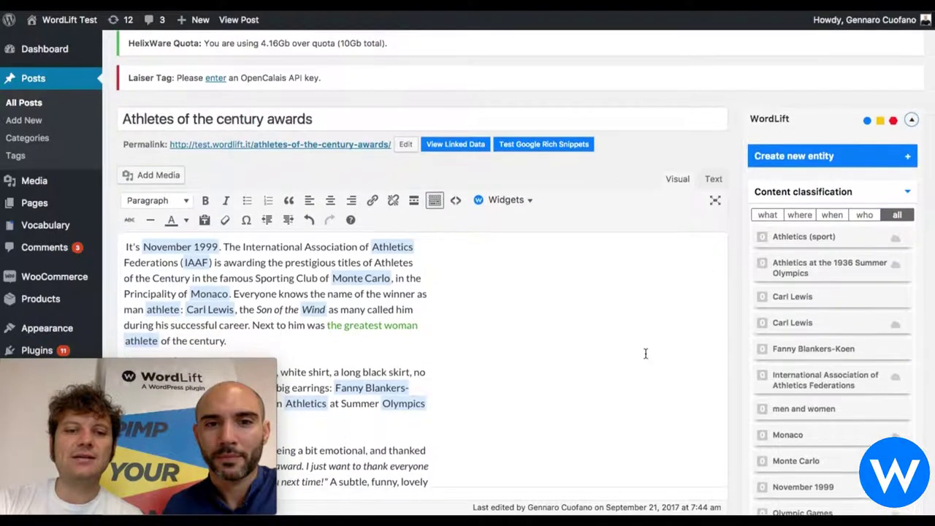
scroll(646, 354, down, 1)
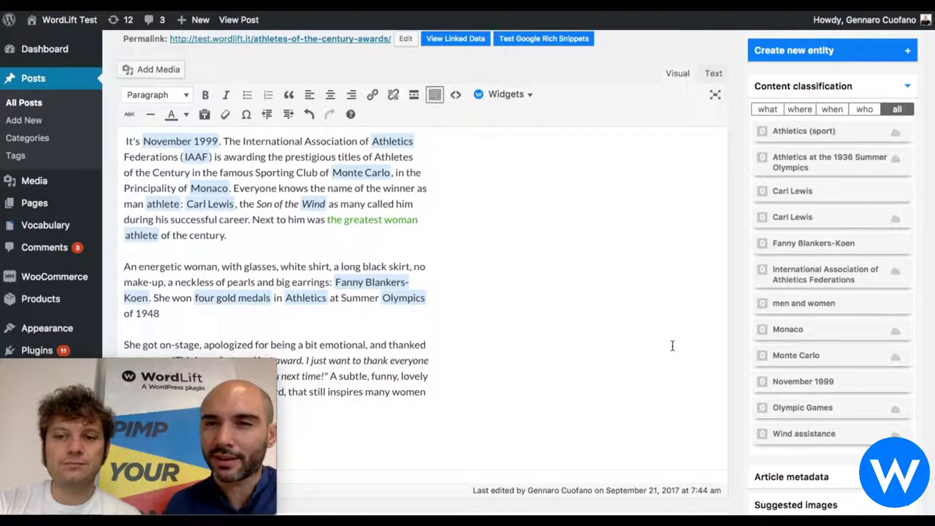
scroll(672, 346, down, 3)
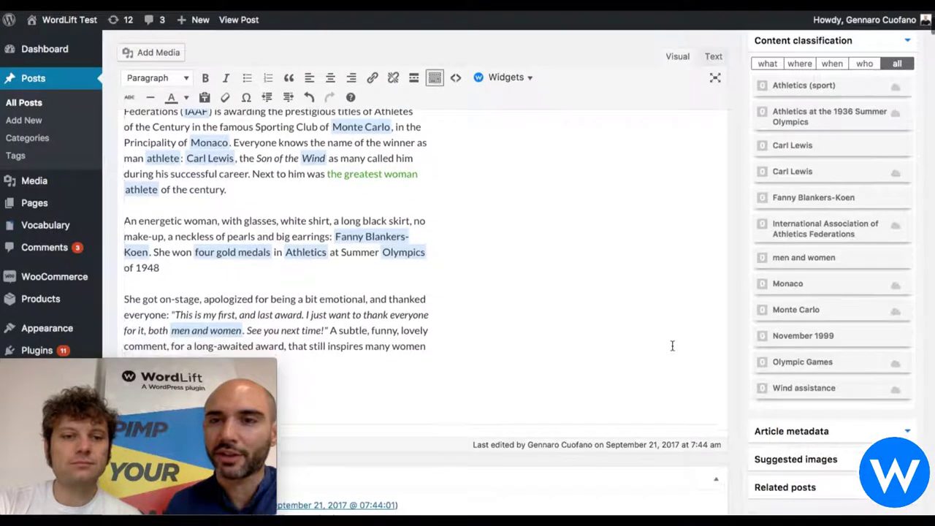
scroll(672, 346, up, 3)
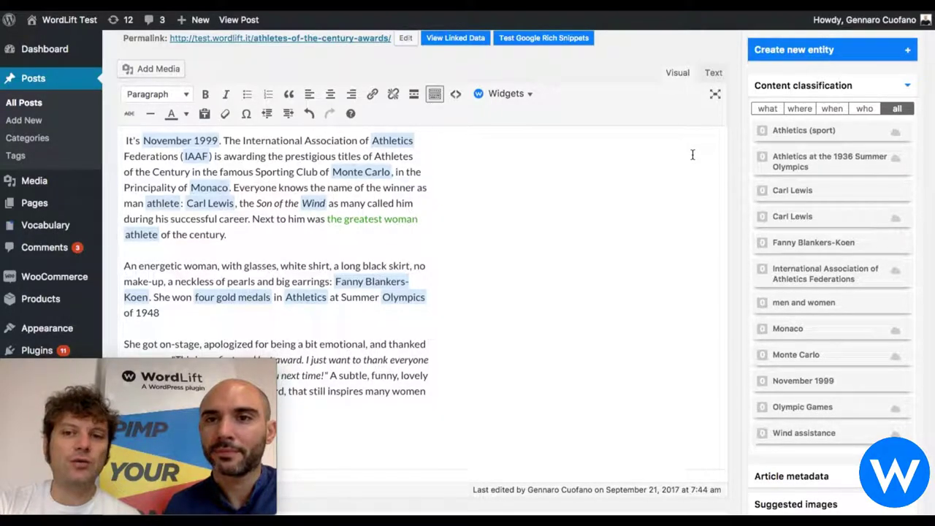
- Browse the what, where and when entity filters in Content classification
click(768, 108)
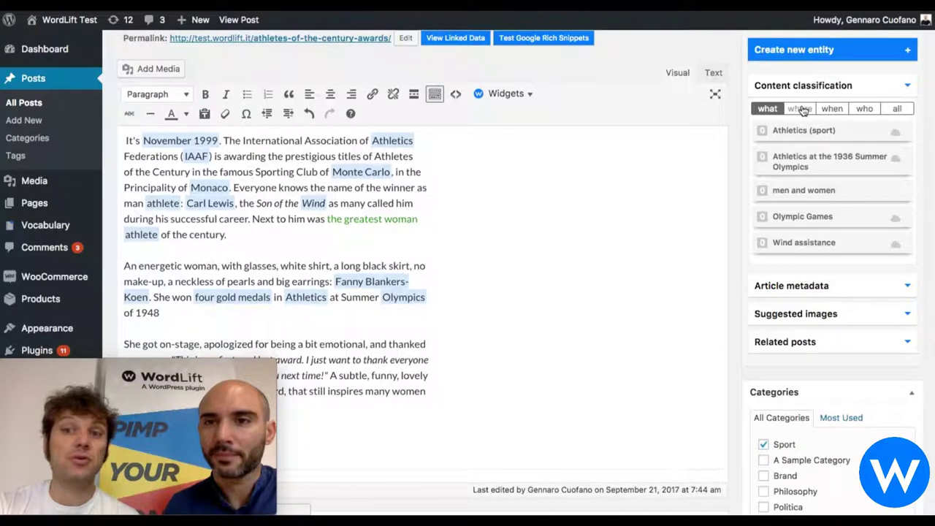
click(804, 109)
click(833, 109)
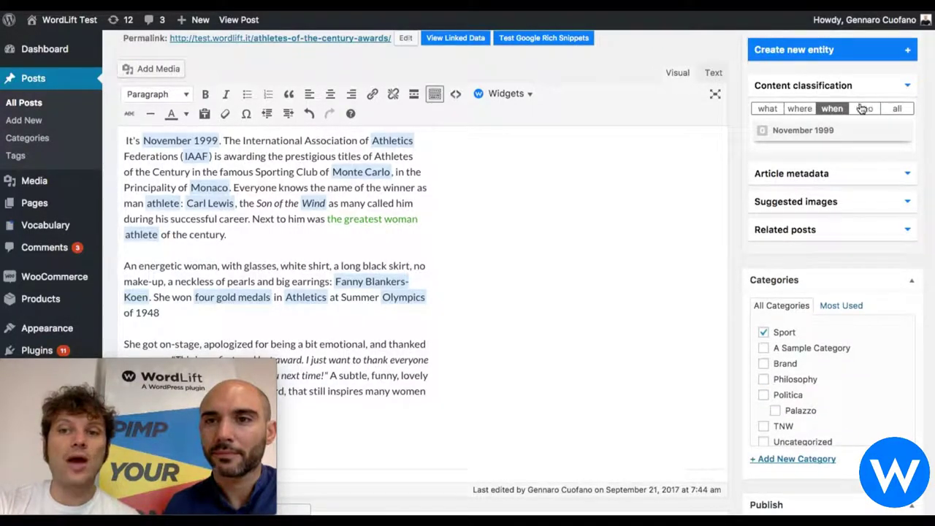
- Filter to the who entities: Carl Lewis, Fanny Blankers-Koen and the IAAF
click(863, 109)
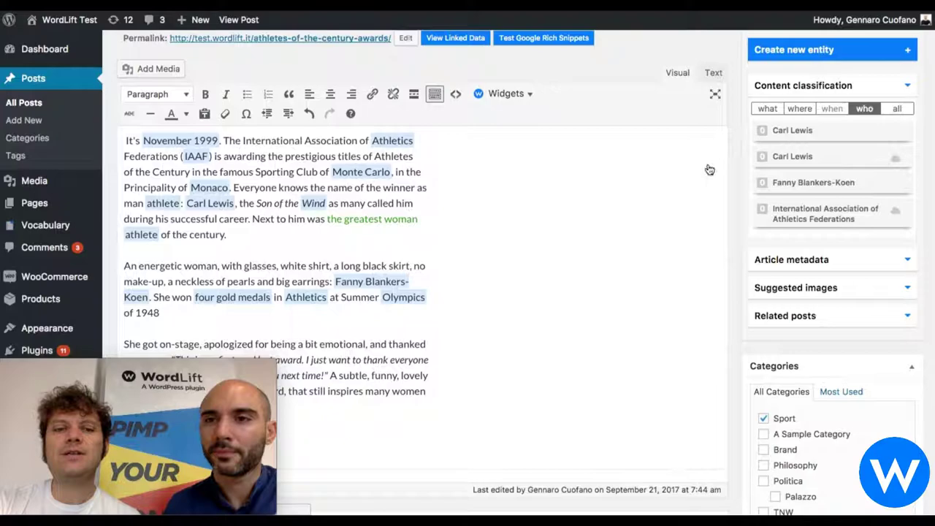
scroll(632, 220, up, 2)
scroll(633, 220, down, 3)
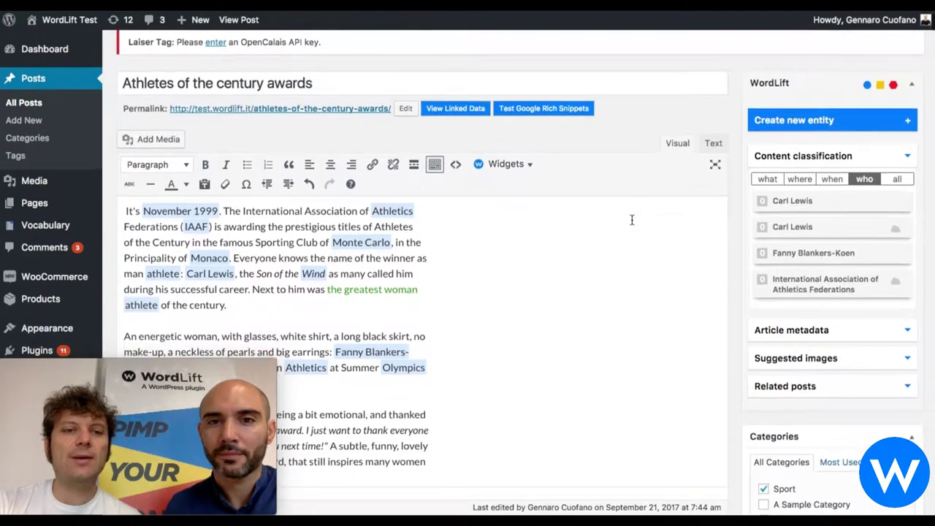
scroll(632, 220, up, 1)
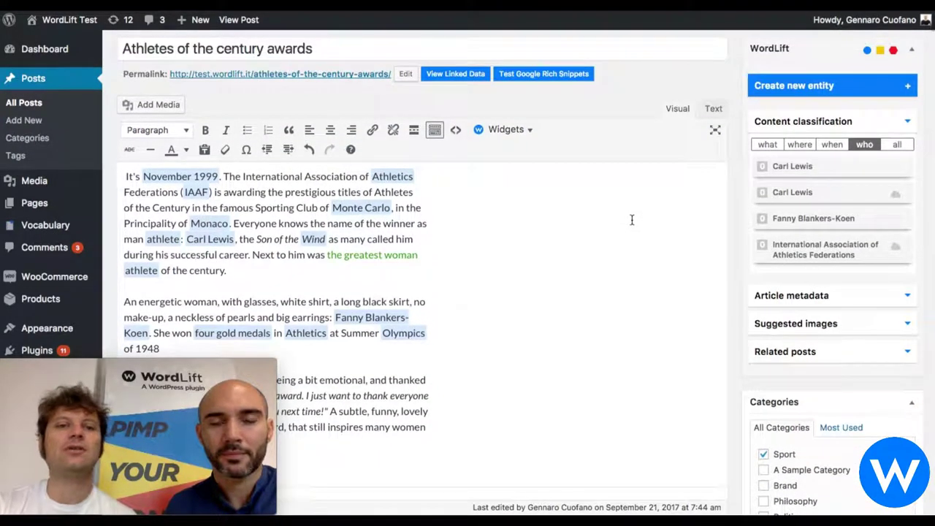
scroll(632, 219, down, 1)
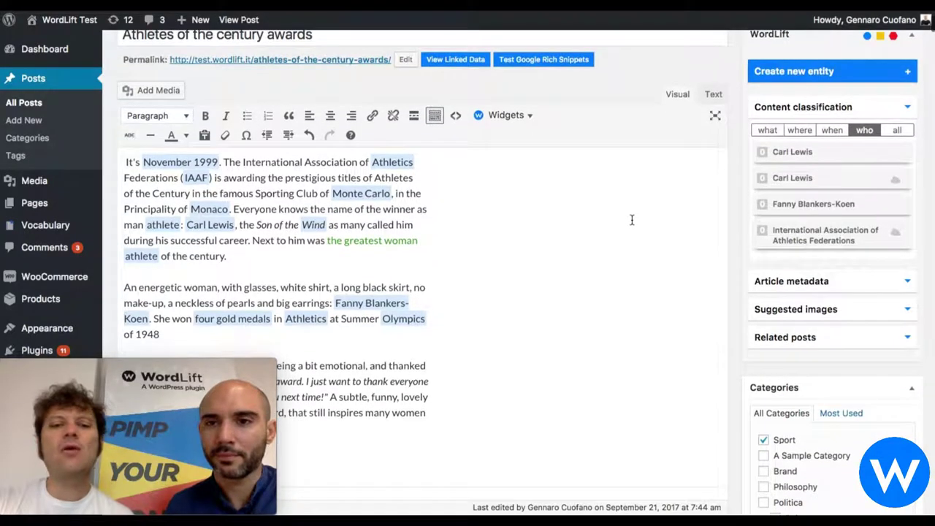
scroll(632, 220, down, 2)
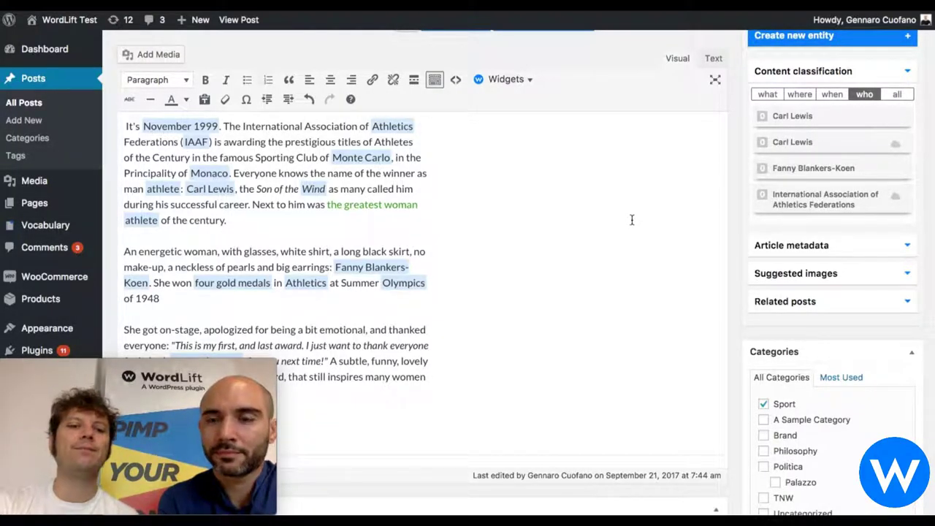
scroll(632, 219, down, 1)
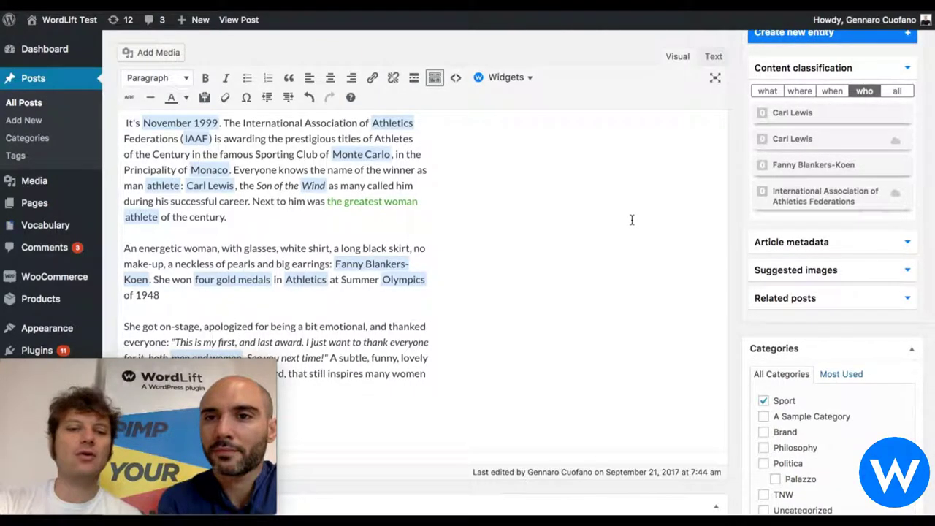
scroll(632, 219, up, 3)
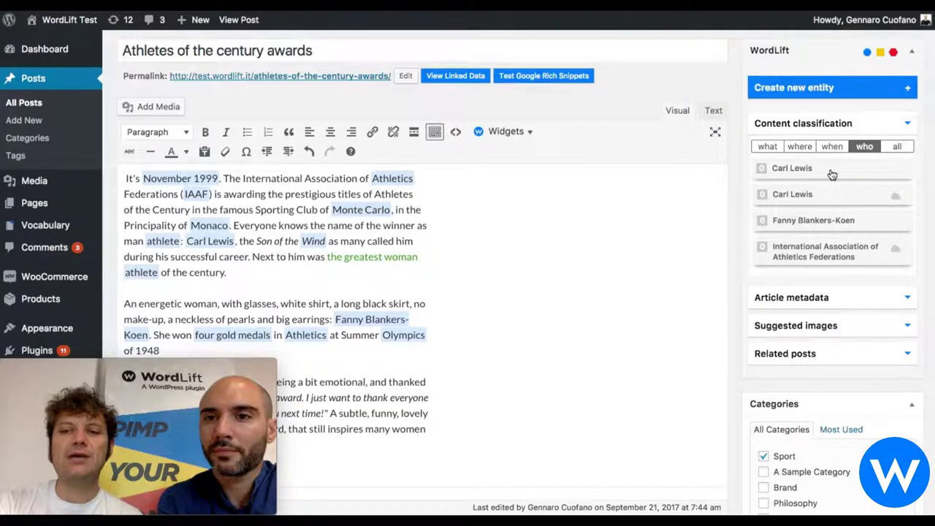
- Link Carl Lewis, Fanny Blankers-Koen and, from the all list, 'men and women' to the post
click(833, 174)
click(826, 222)
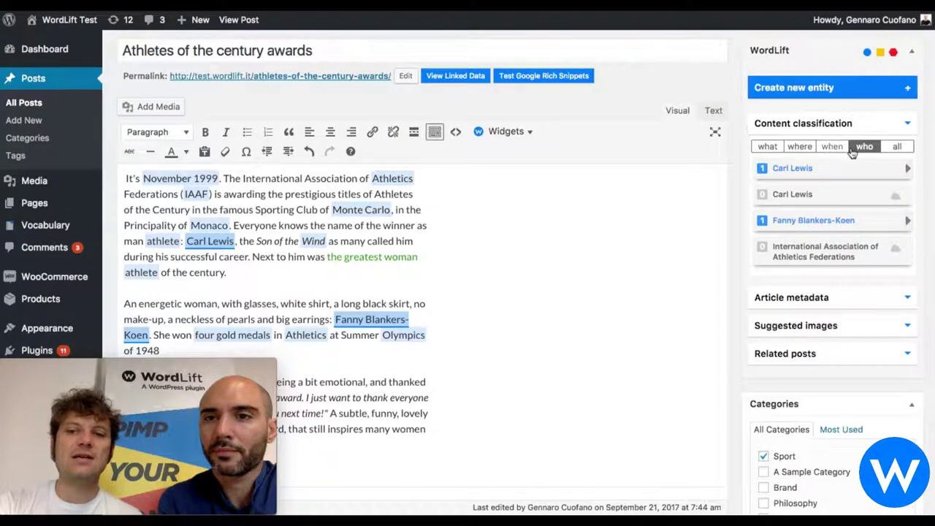
click(897, 147)
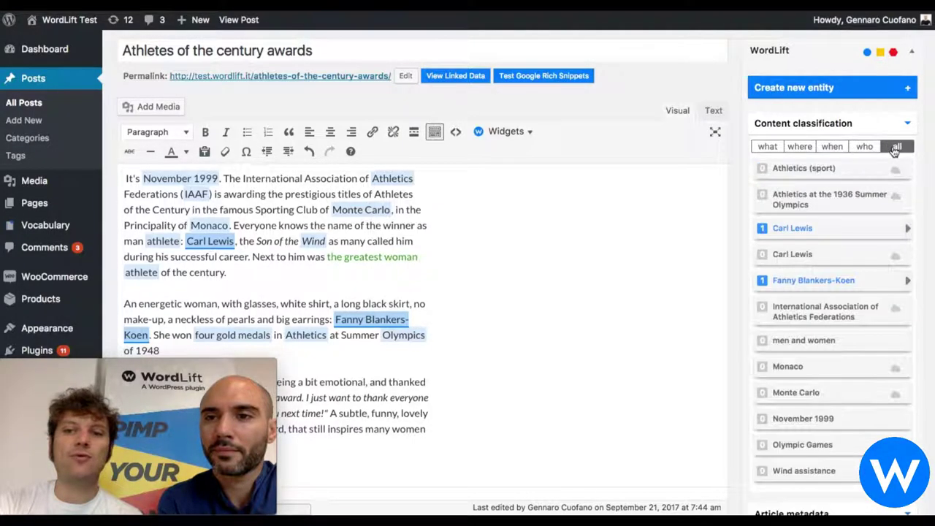
scroll(862, 309, down, 1)
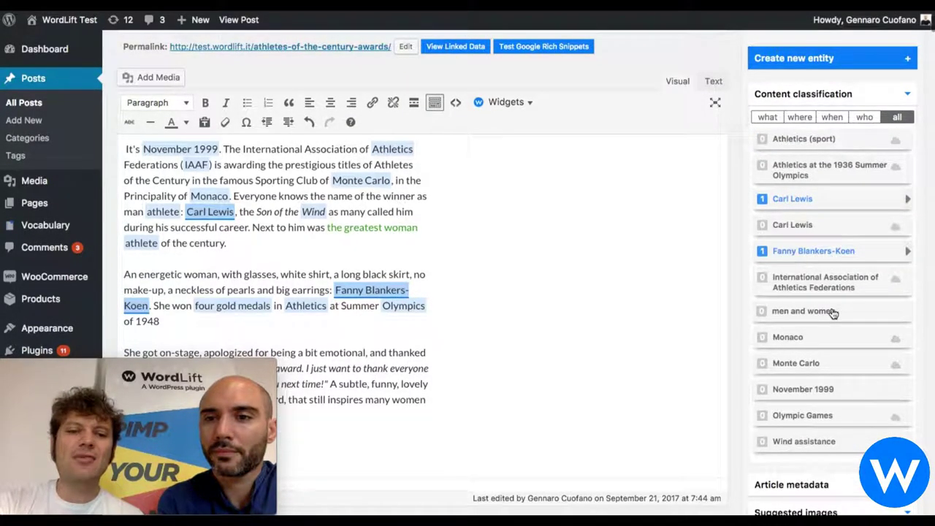
click(833, 313)
scroll(486, 330, down, 2)
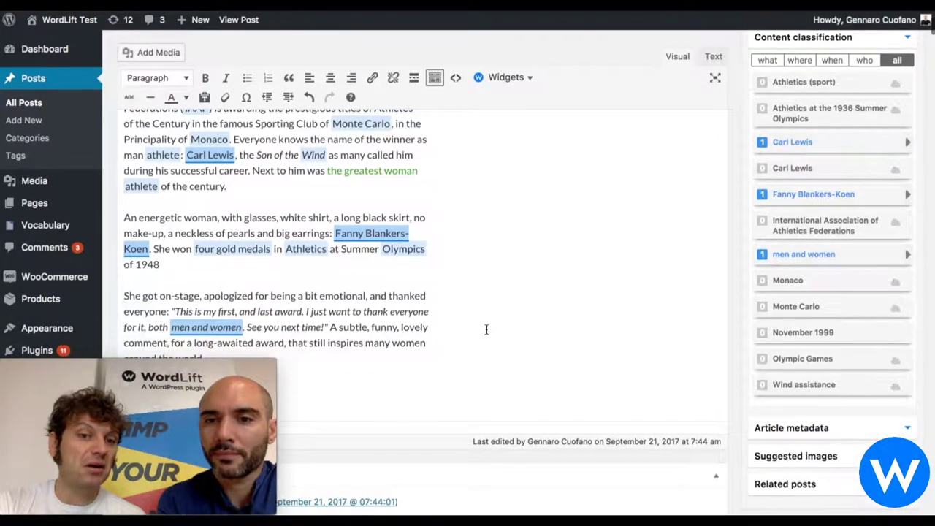
scroll(487, 329, up, 1)
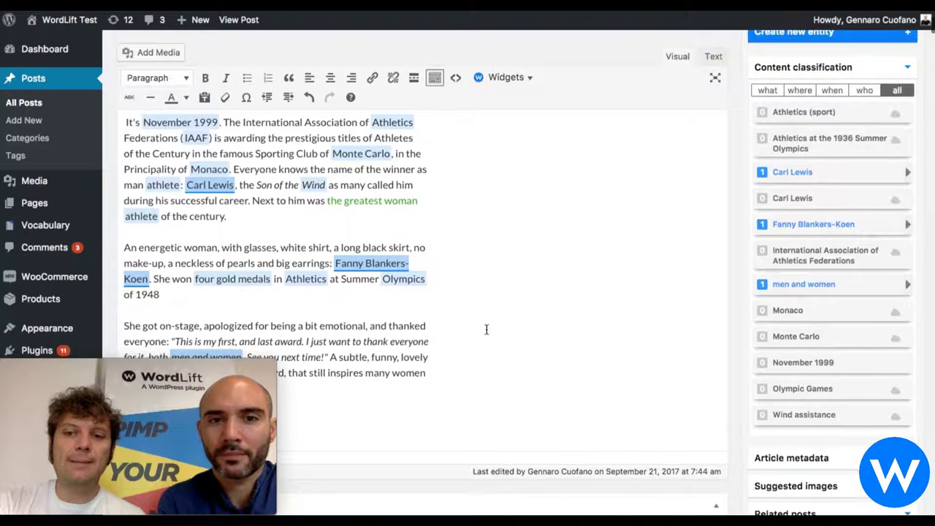
- Open Carl Lewis's entity details and review his description
click(907, 176)
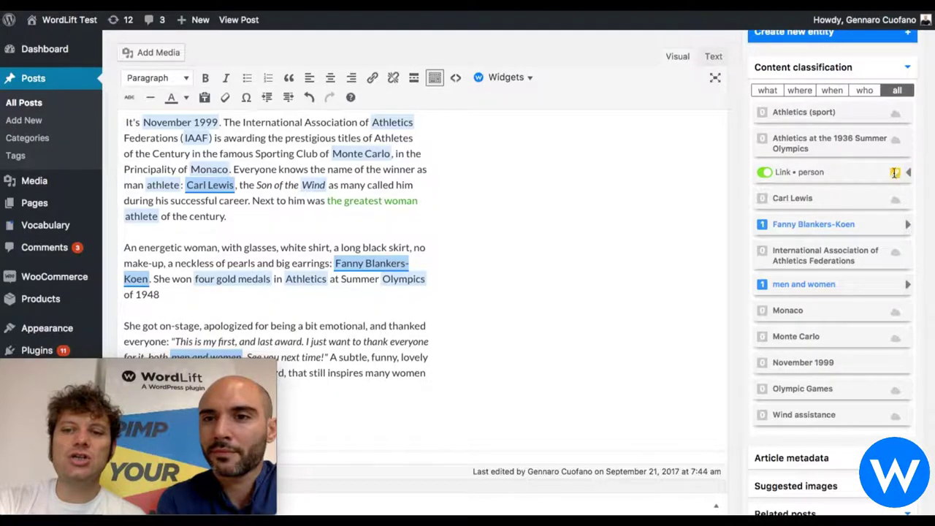
click(895, 175)
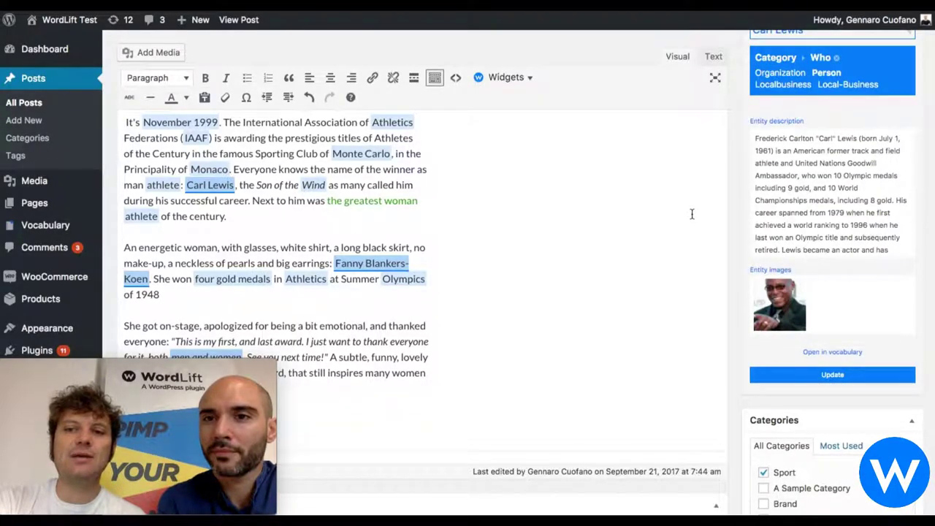
scroll(691, 219, up, 1)
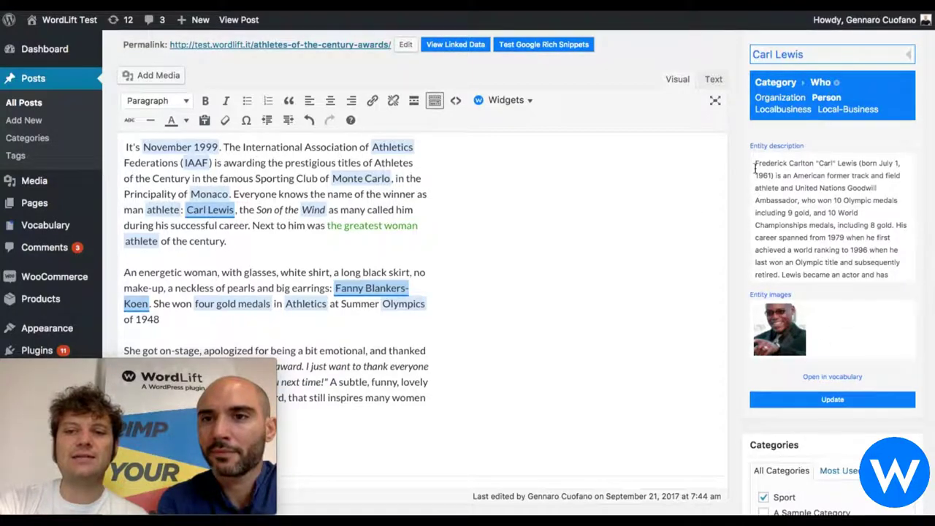
drag(756, 164, 835, 225)
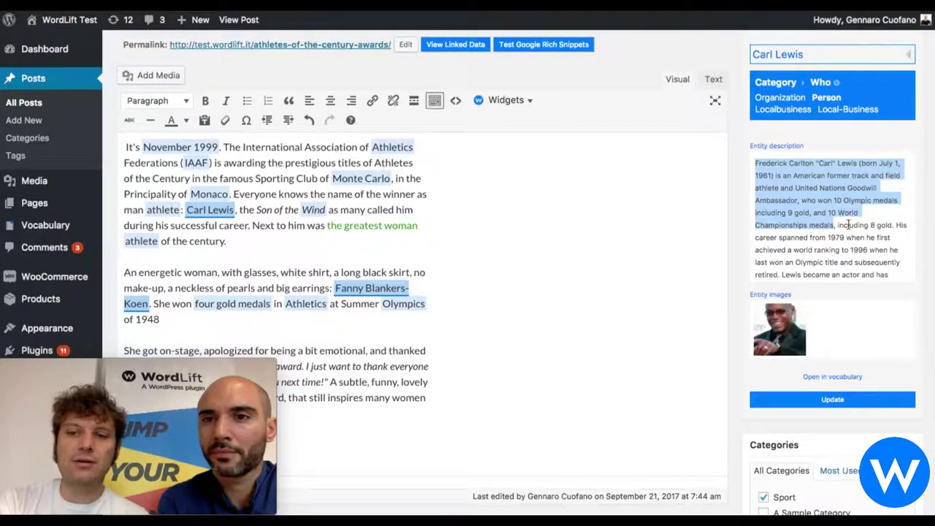
- Switch to Fanny Blankers-Koen's entity card showing her Person type, description and image
click(910, 57)
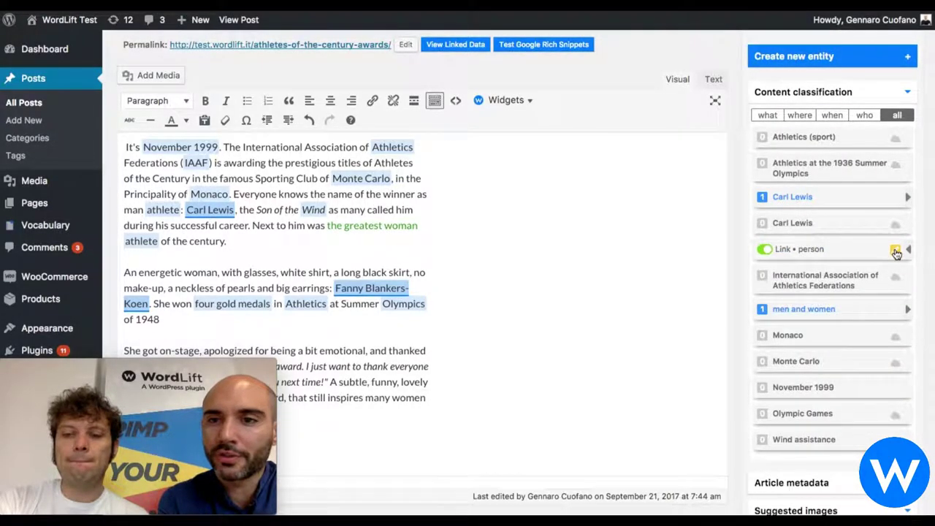
click(895, 250)
scroll(896, 250, up, 2)
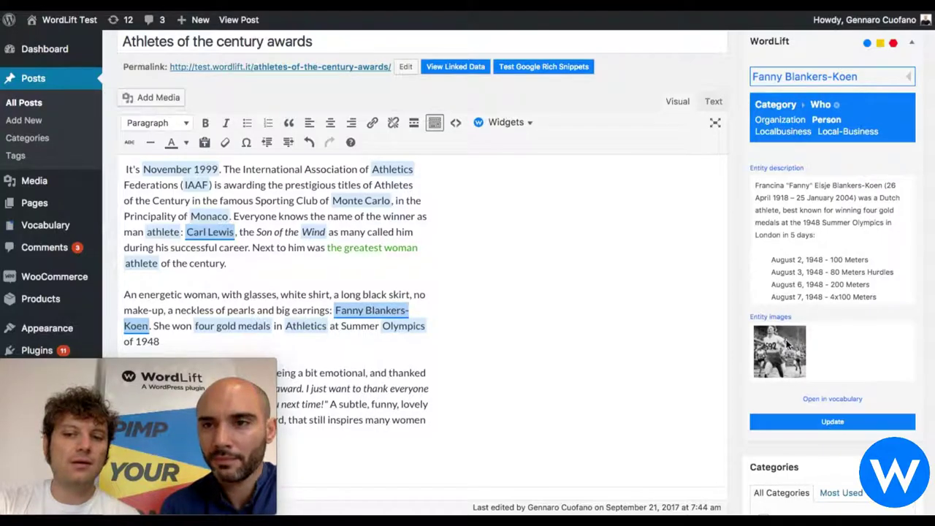
- Drag Fanny Blankers-Koen's photo into the post above the second paragraph
drag(788, 349, 136, 288)
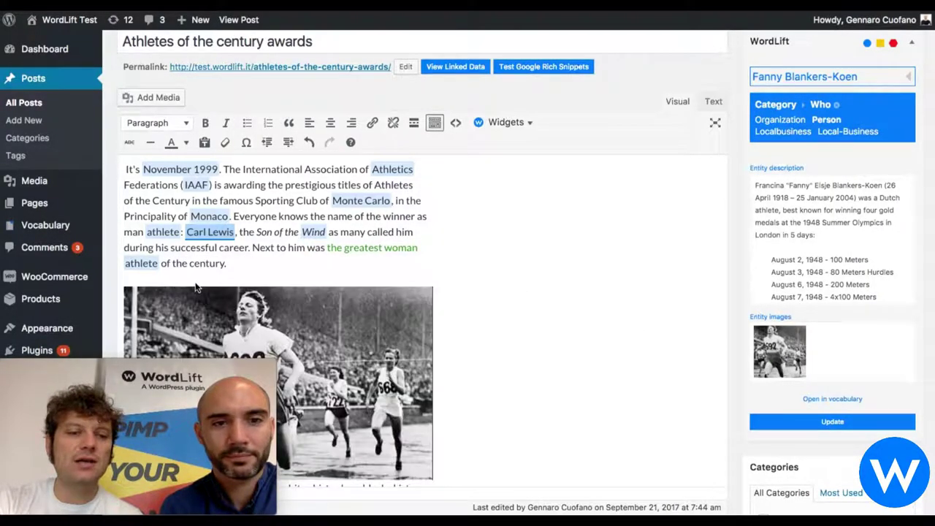
scroll(195, 286, down, 1)
scroll(196, 287, down, 4)
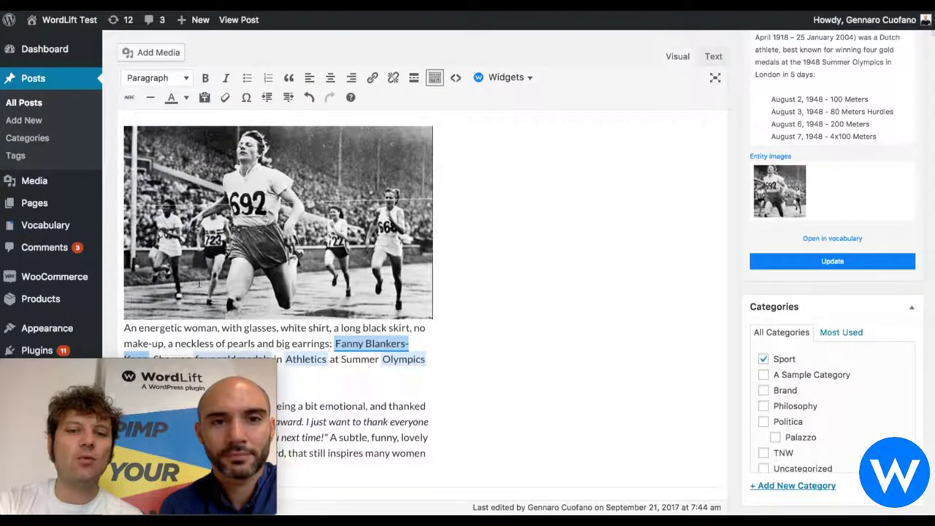
- Resize the photo to about 238 by 149 and align it left so text wraps
click(422, 307)
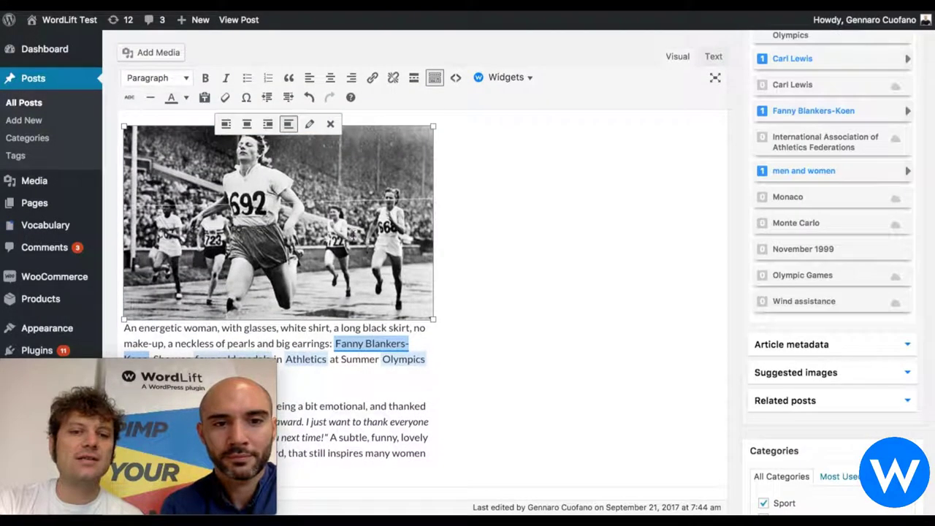
drag(433, 319, 248, 203)
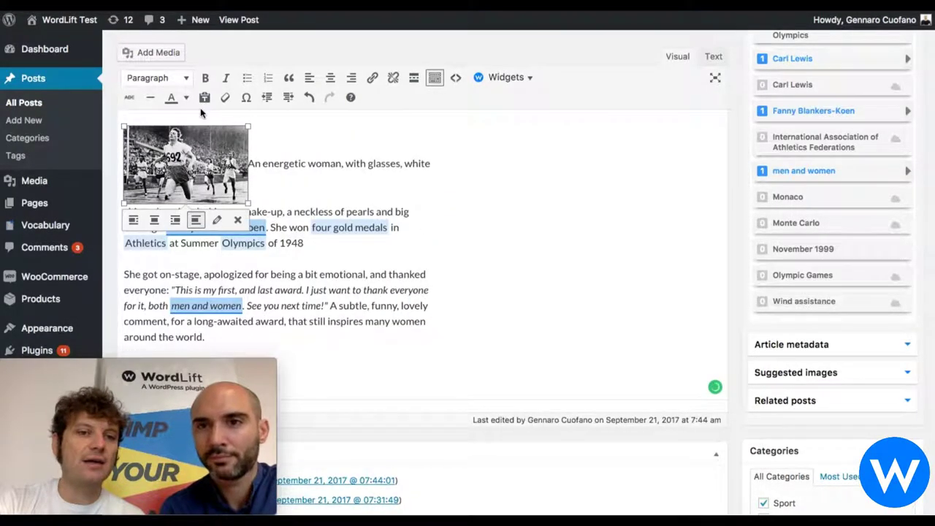
click(133, 220)
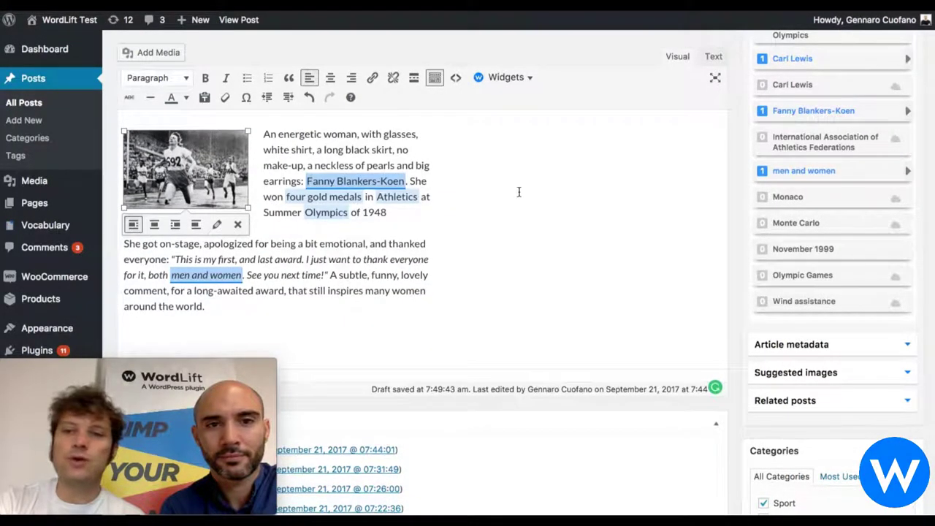
scroll(749, 275, up, 1)
scroll(749, 275, up, 3)
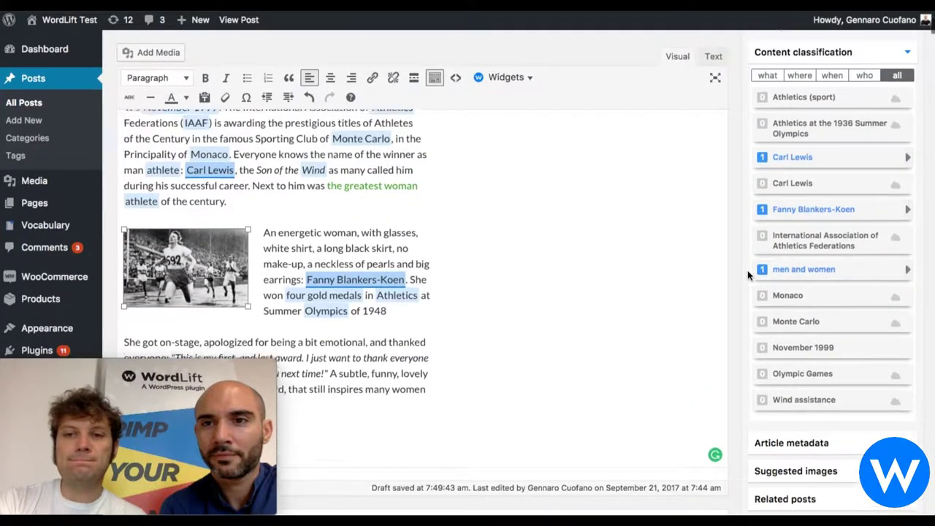
scroll(748, 275, down, 3)
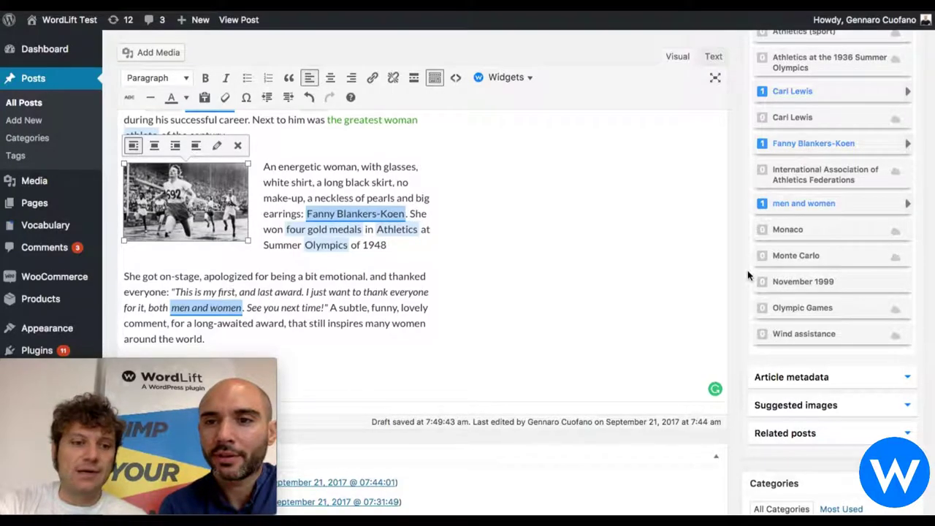
- Update the post and collapse the Revisions list
scroll(748, 275, down, 7)
scroll(749, 272, down, 5)
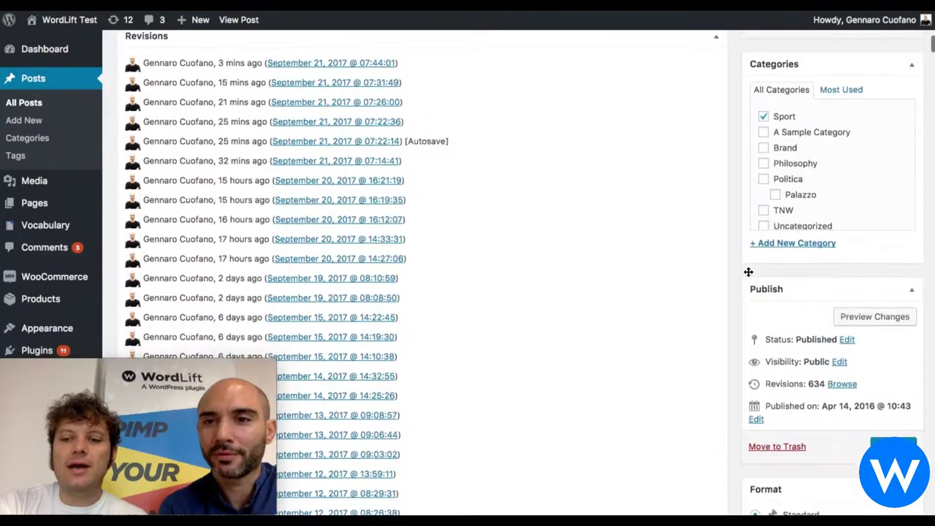
click(893, 421)
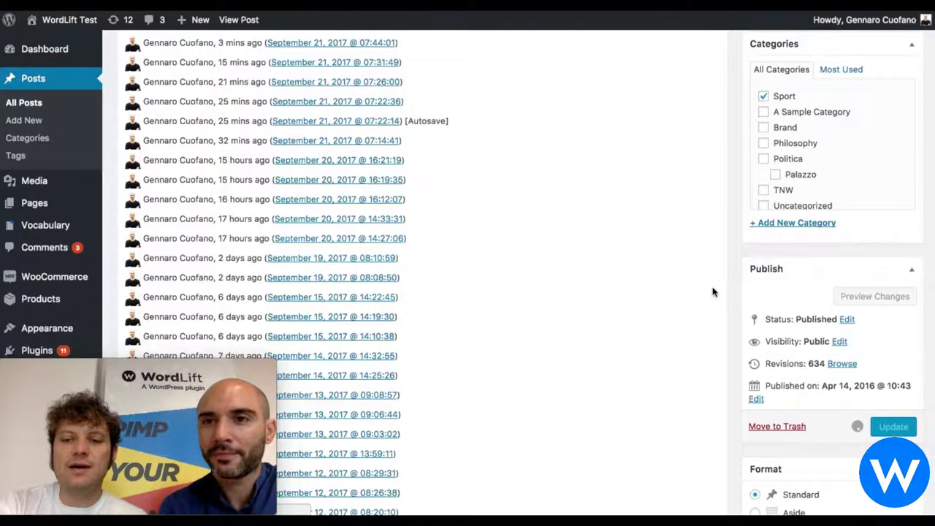
scroll(662, 292, up, 5)
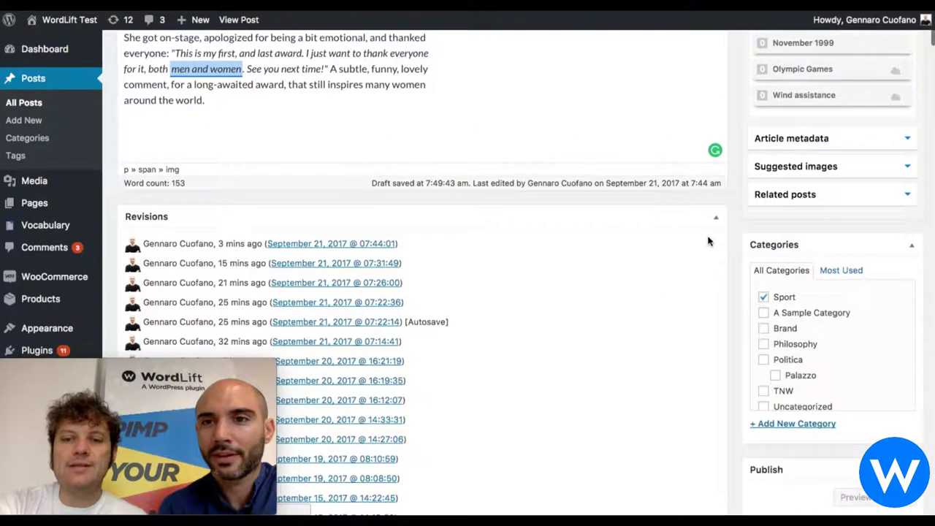
click(715, 217)
scroll(733, 340, up, 3)
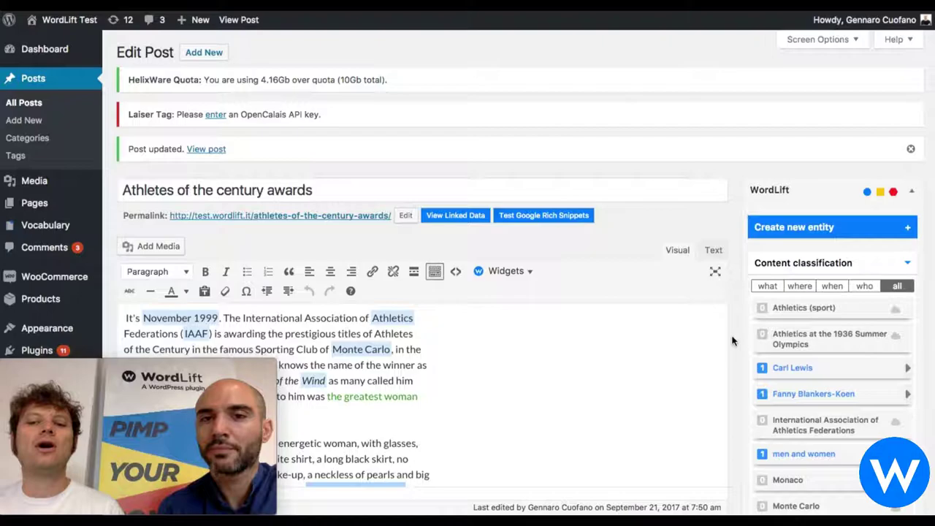
- Link the November 1999 entity to the post's content classification
scroll(690, 389, down, 1)
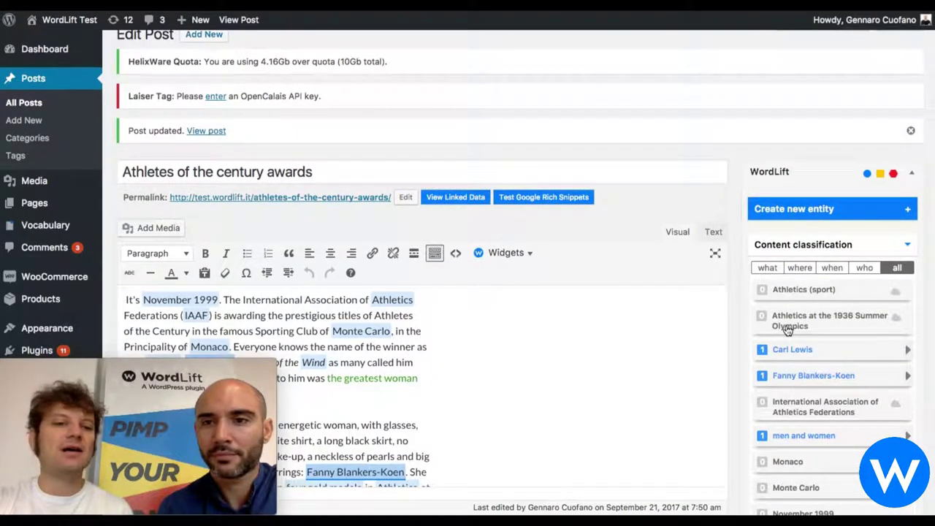
scroll(683, 378, down, 3)
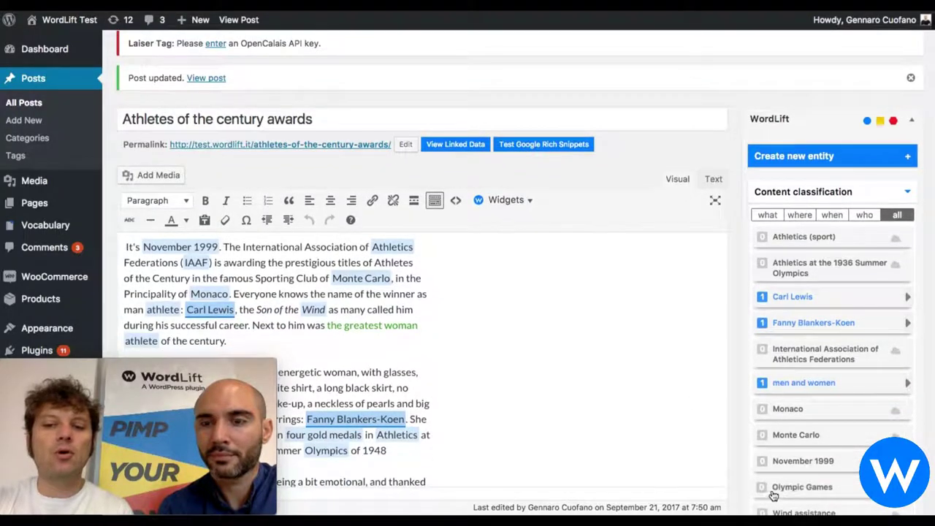
click(794, 472)
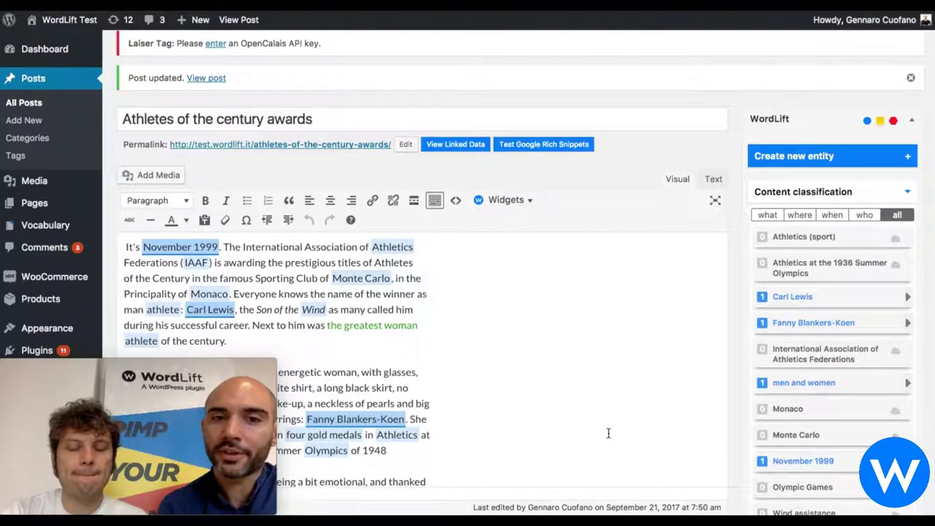
scroll(608, 433, down, 1)
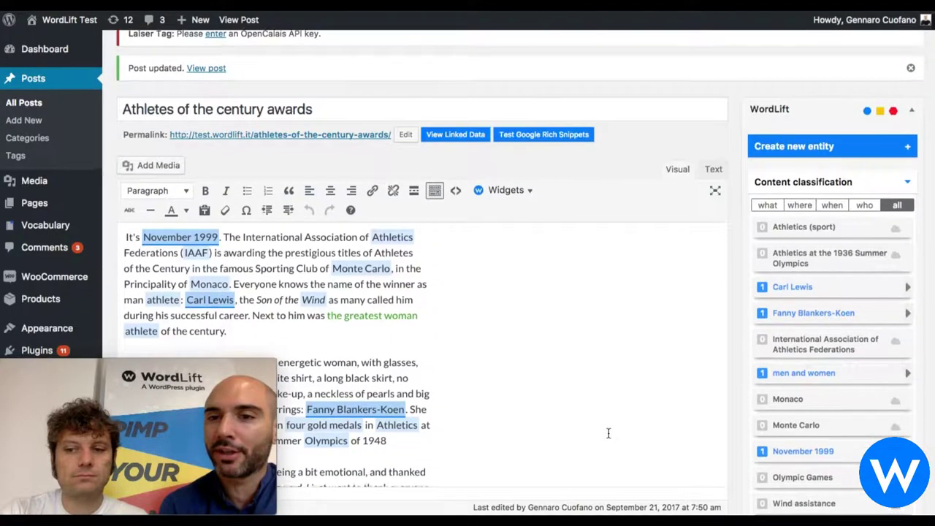
scroll(608, 434, down, 5)
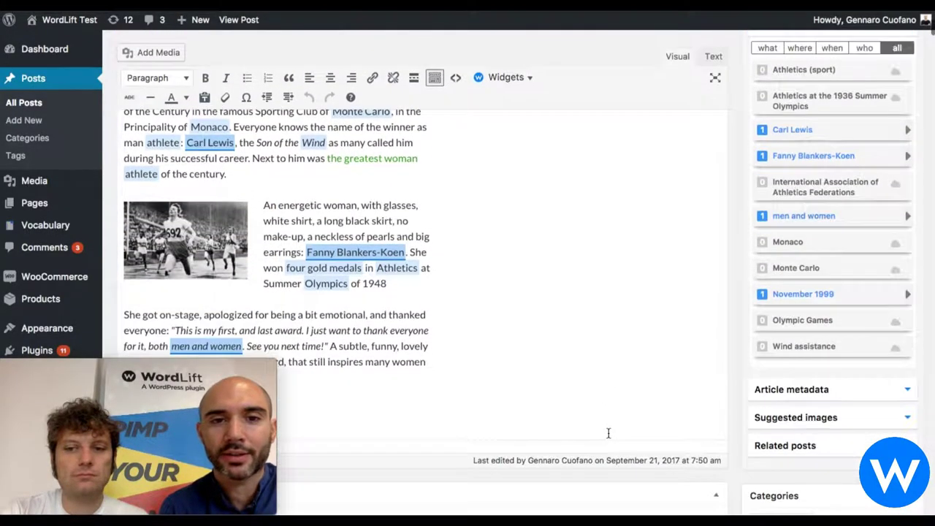
scroll(608, 433, up, 4)
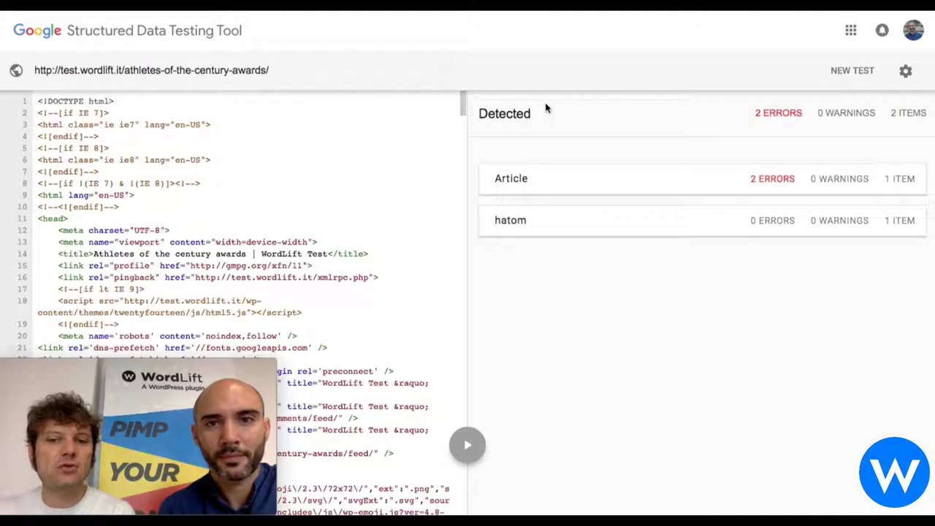
click(588, 183)
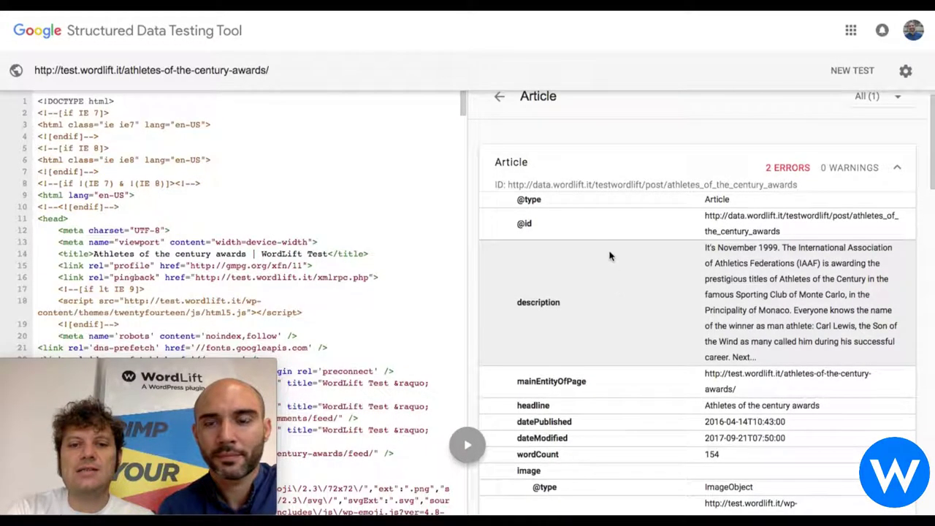
click(575, 162)
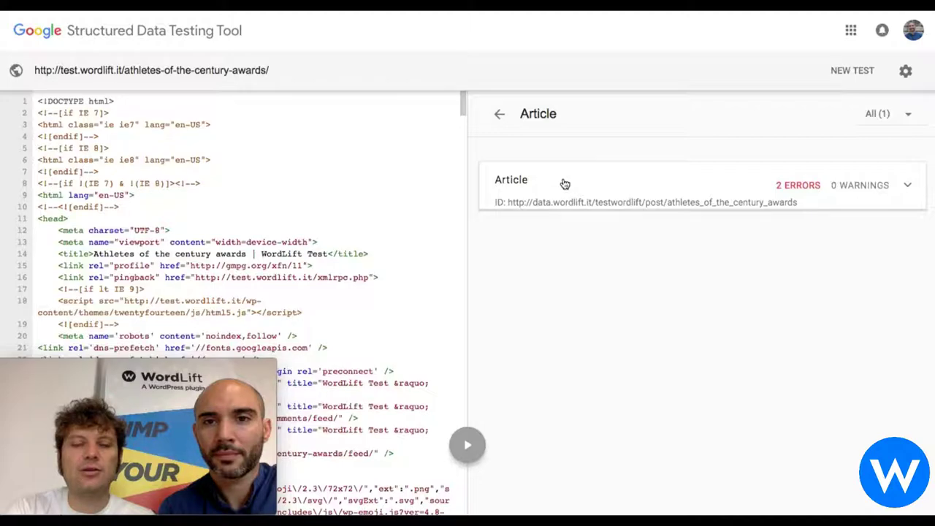
click(564, 182)
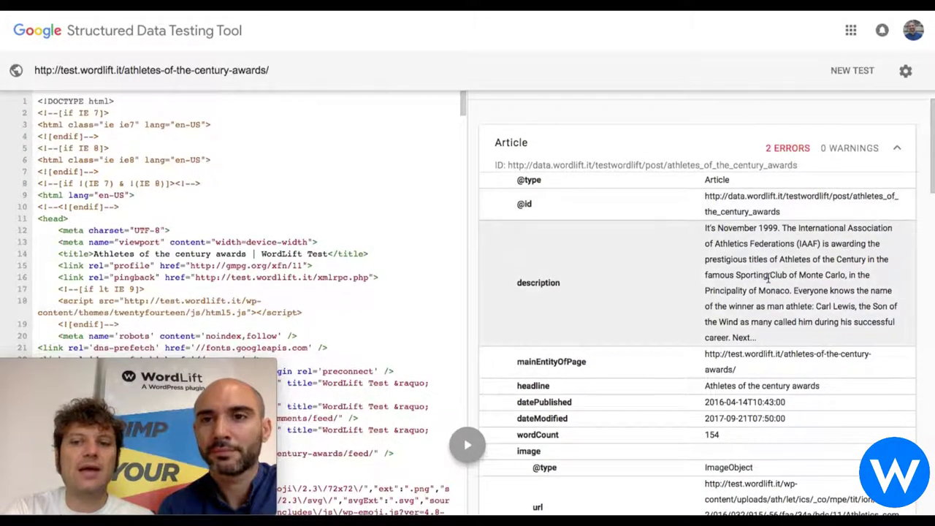
drag(783, 212, 698, 191)
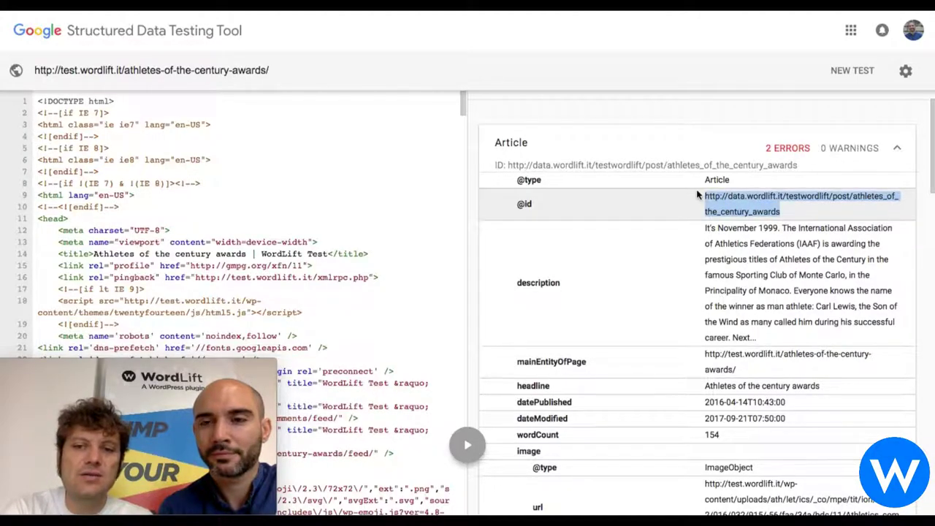
click(642, 201)
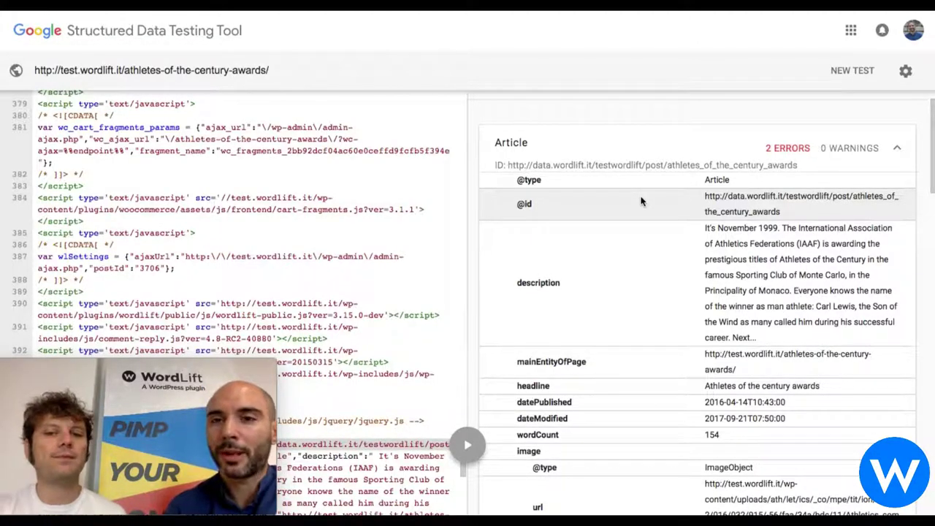
- Scroll the results down to the invalid logo.width and logo.height errors
scroll(642, 202, down, 2)
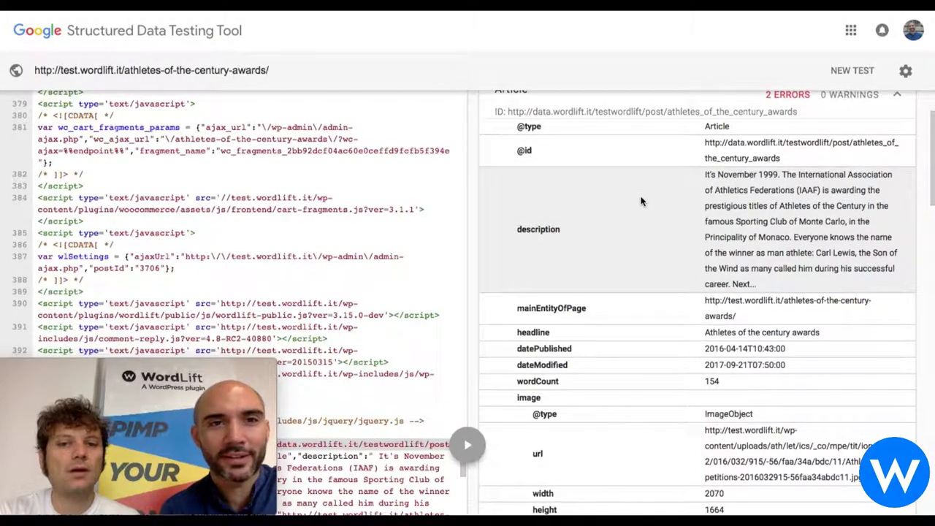
scroll(641, 201, down, 1)
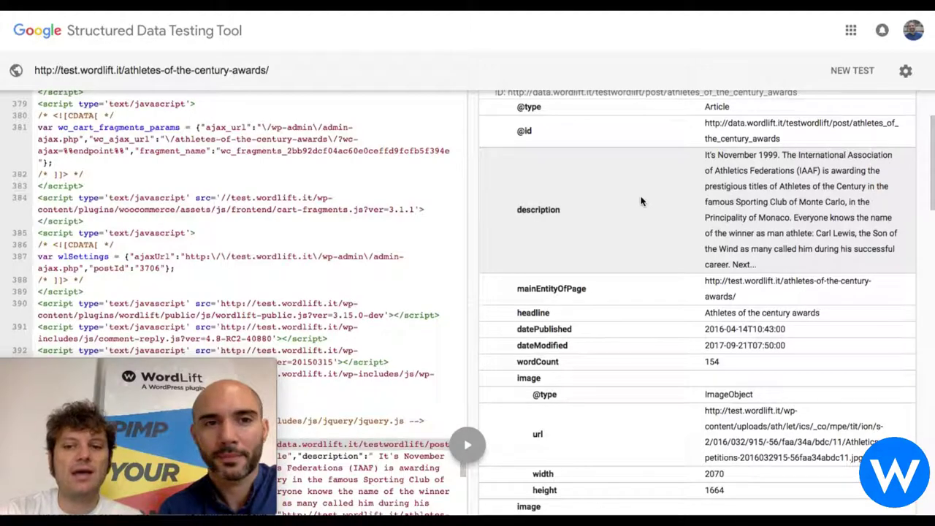
scroll(641, 202, down, 2)
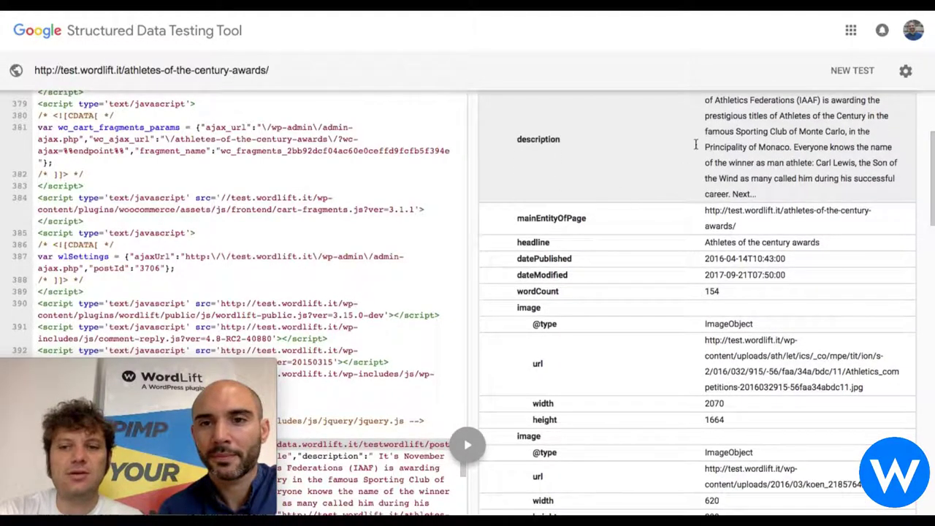
scroll(668, 209, up, 2)
scroll(668, 209, down, 2)
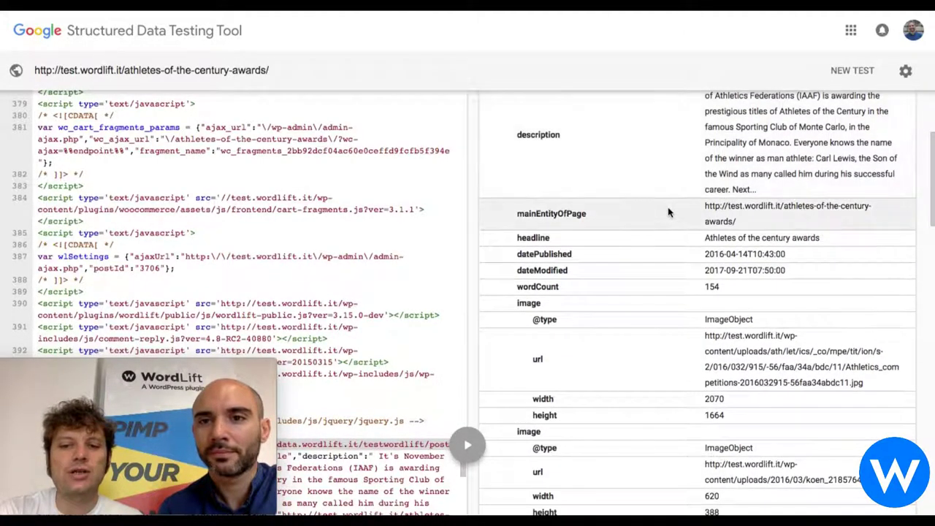
scroll(668, 212, down, 1)
scroll(668, 212, down, 3)
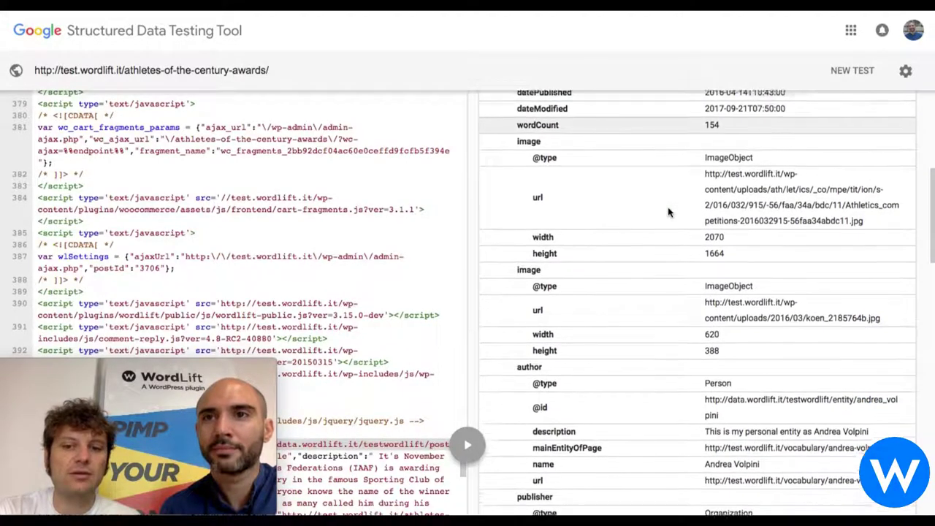
scroll(668, 212, down, 5)
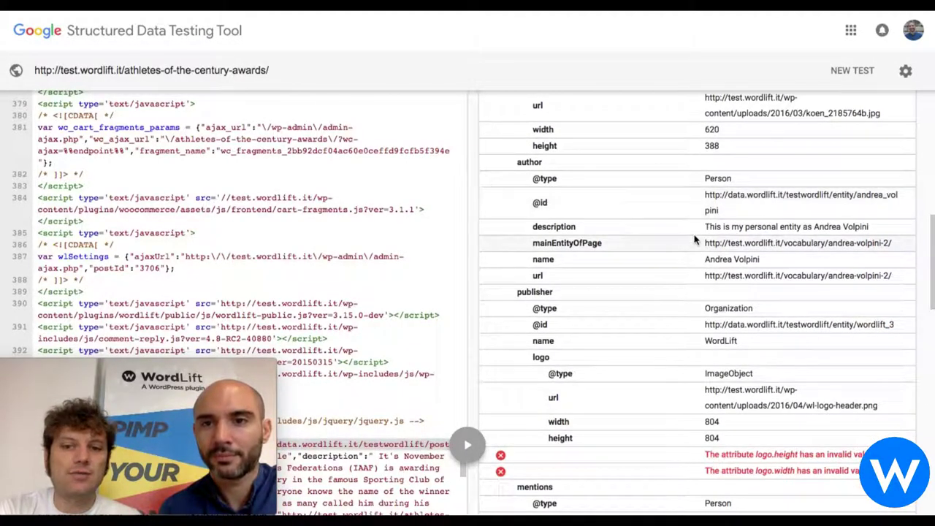
scroll(695, 240, down, 4)
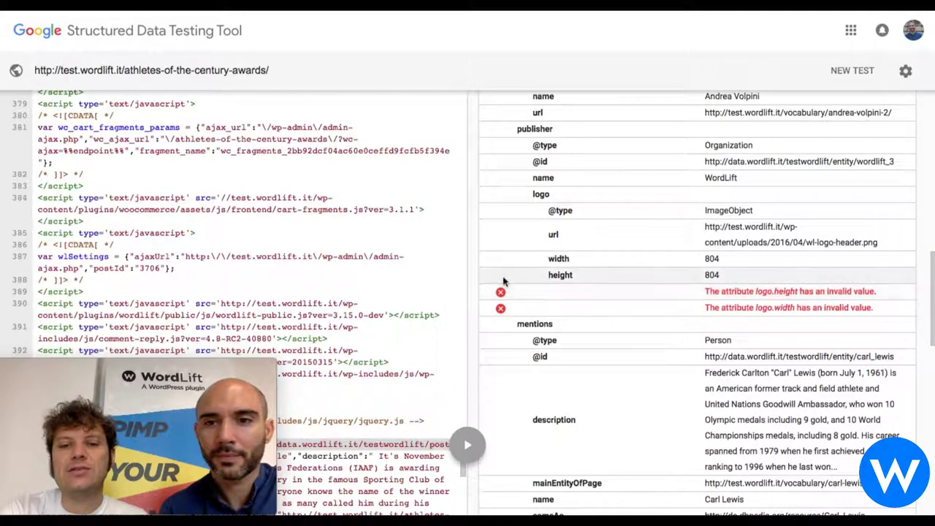
- Select the logo.width error and jump to its source at line 398
drag(898, 313, 489, 295)
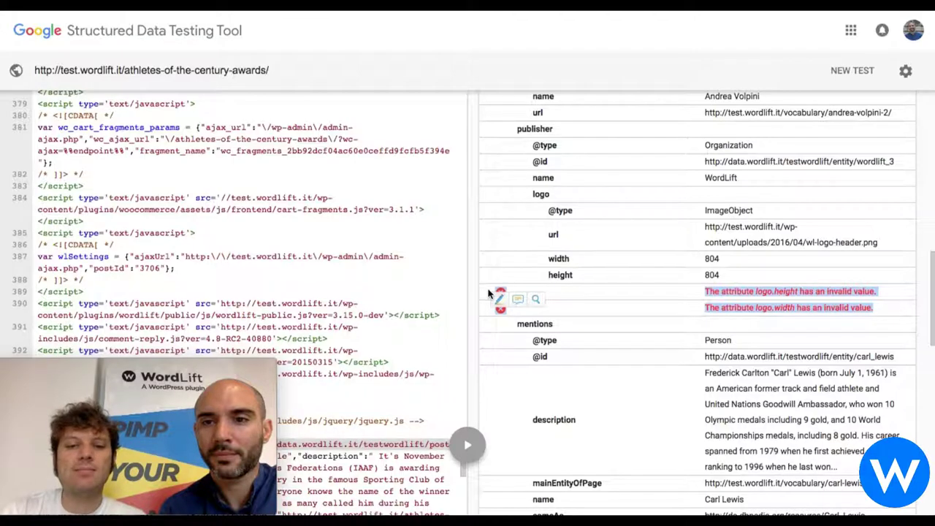
click(501, 278)
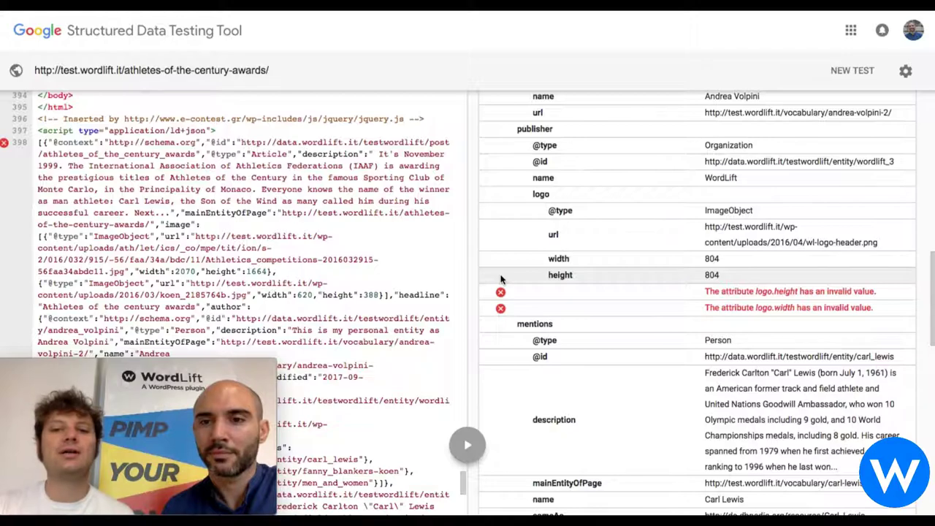
scroll(501, 279, down, 5)
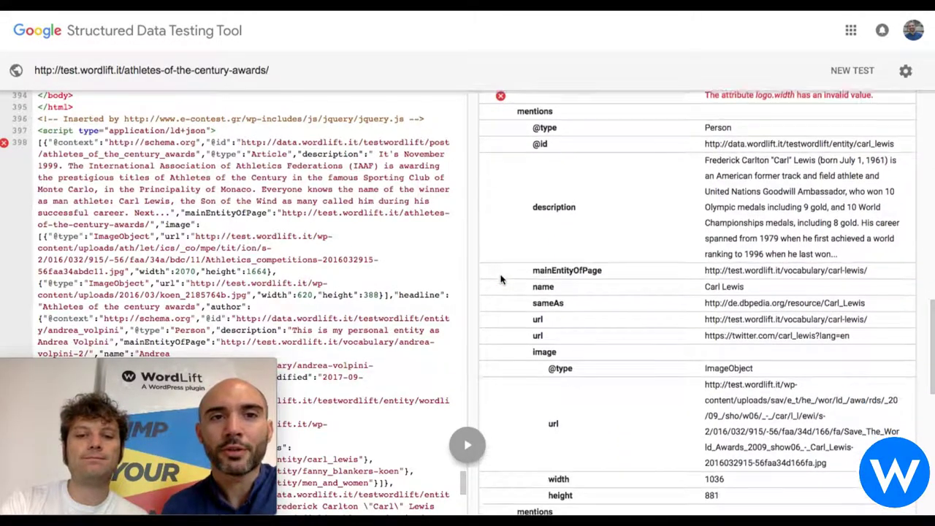
scroll(501, 279, down, 3)
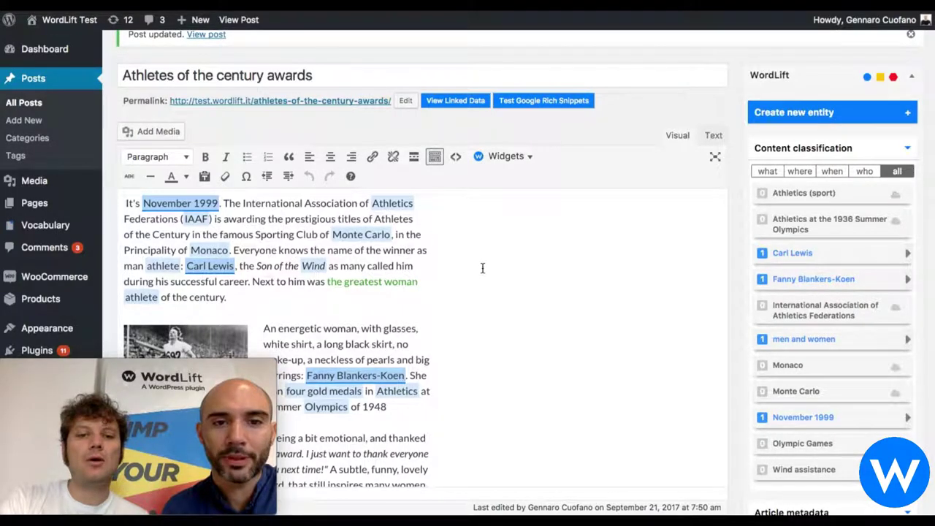
- Scroll the live post to the article and double-click the Carl Lewis entity link
scroll(483, 268, down, 1)
scroll(482, 269, down, 3)
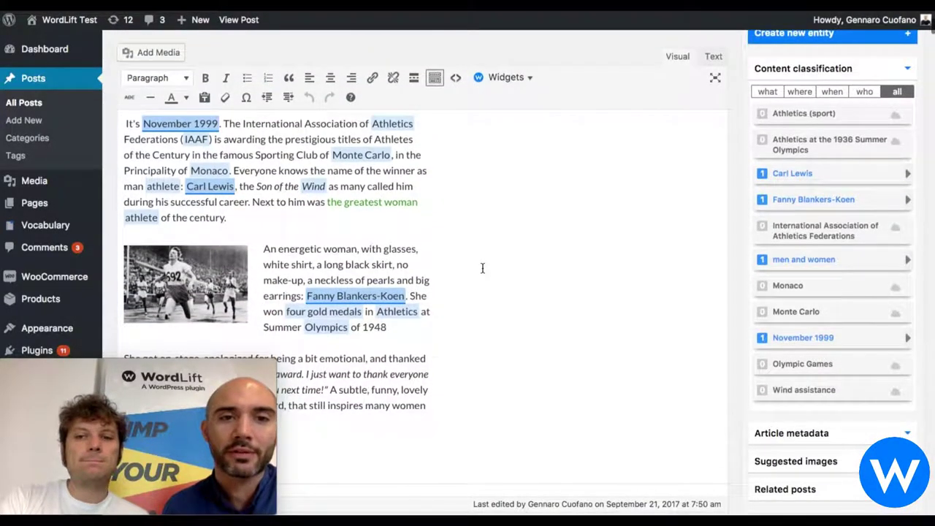
scroll(482, 268, down, 1)
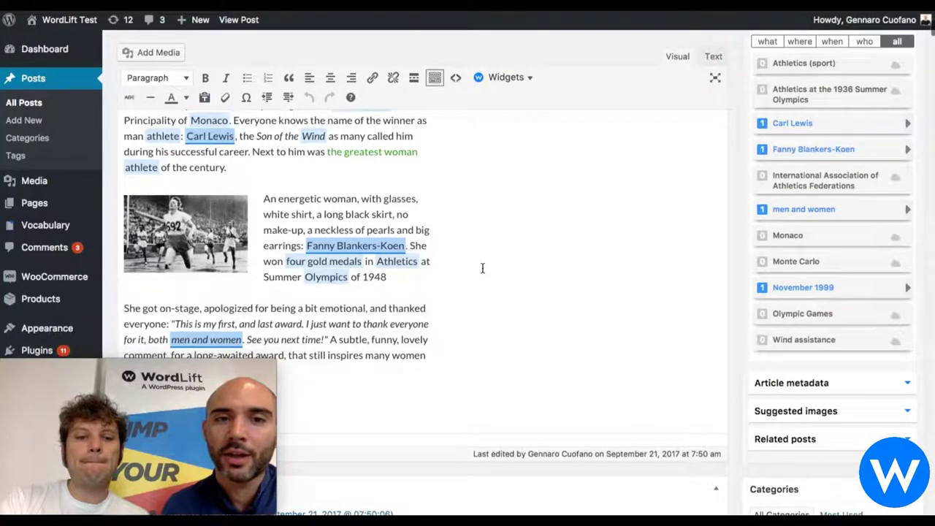
scroll(482, 268, up, 2)
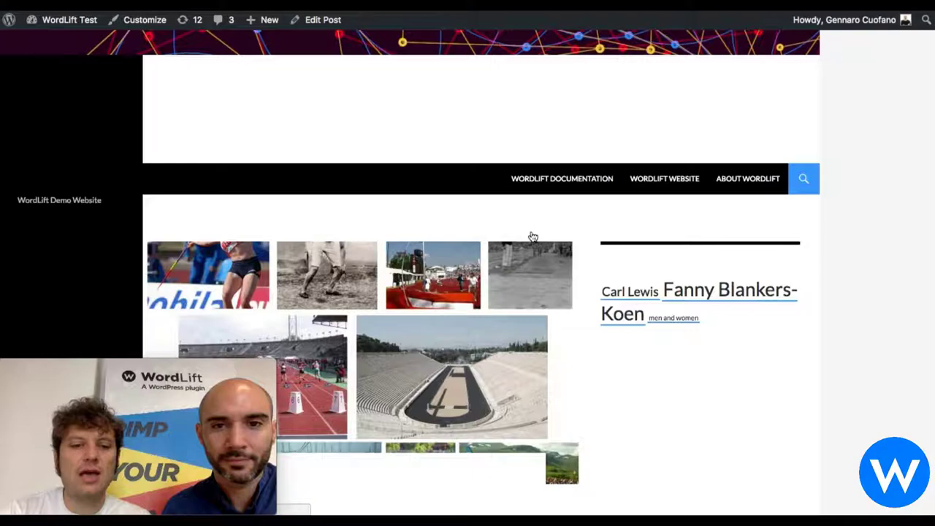
scroll(530, 235, down, 2)
scroll(530, 236, down, 6)
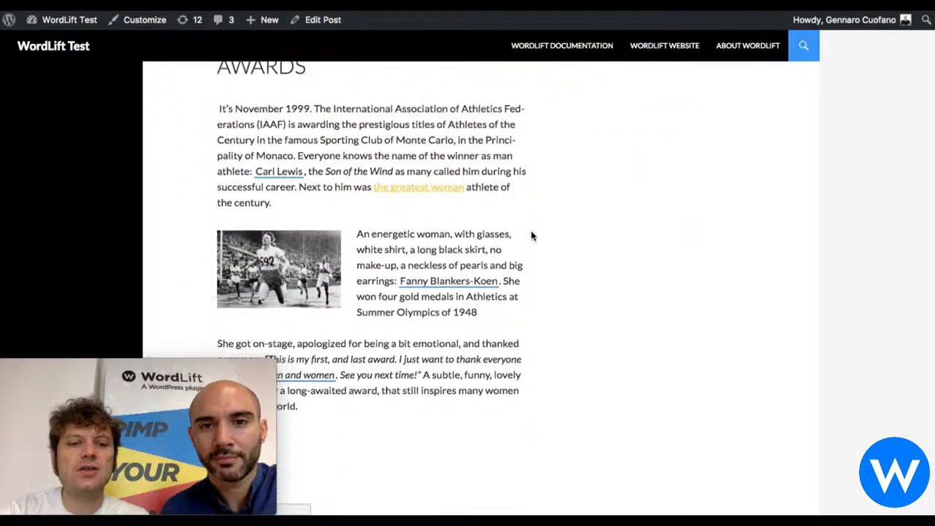
scroll(531, 235, down, 1)
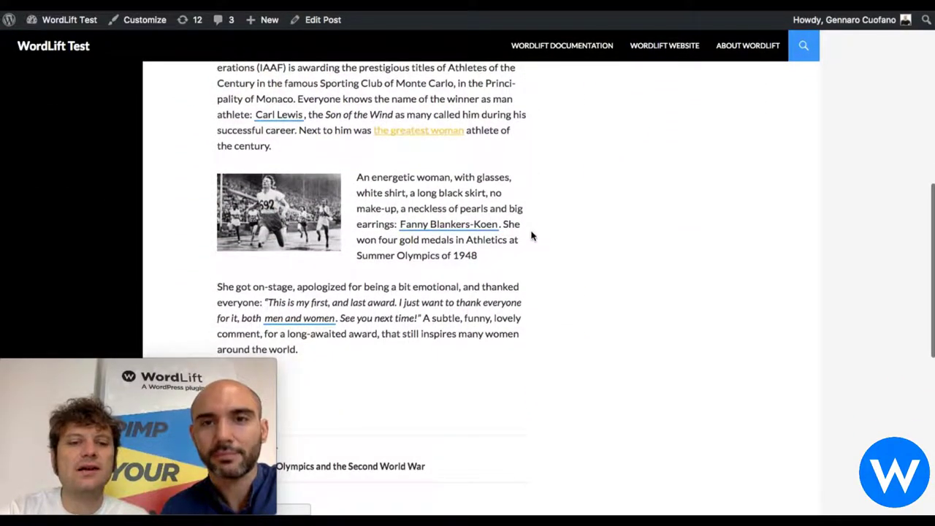
scroll(531, 235, up, 1)
double_click(285, 136)
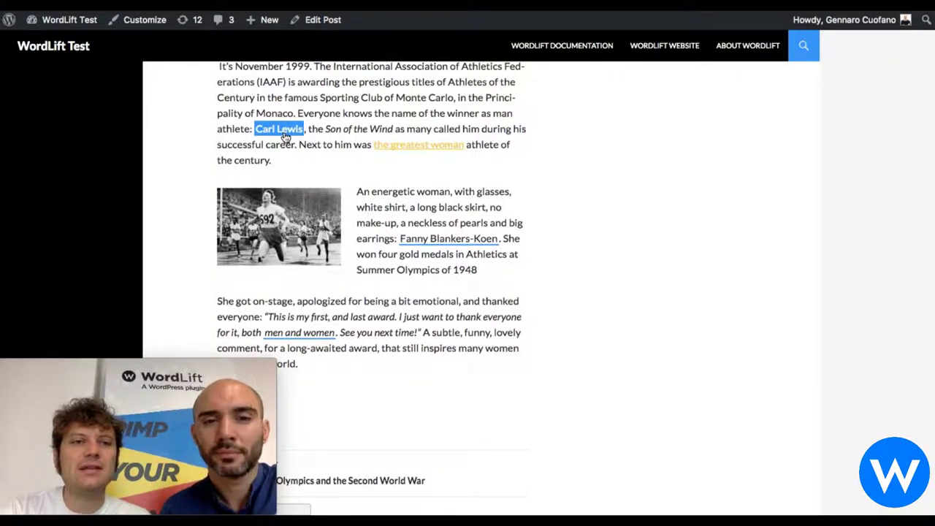
click(285, 136)
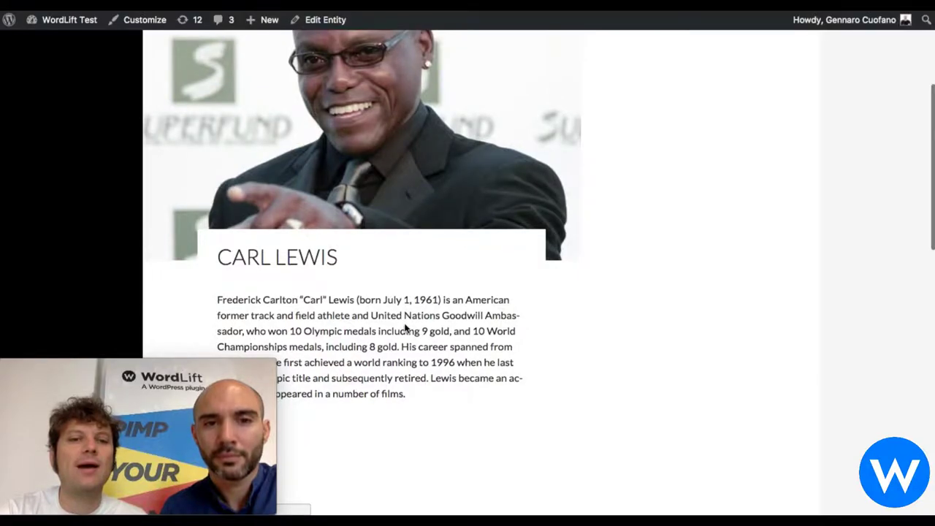
scroll(406, 329, up, 1)
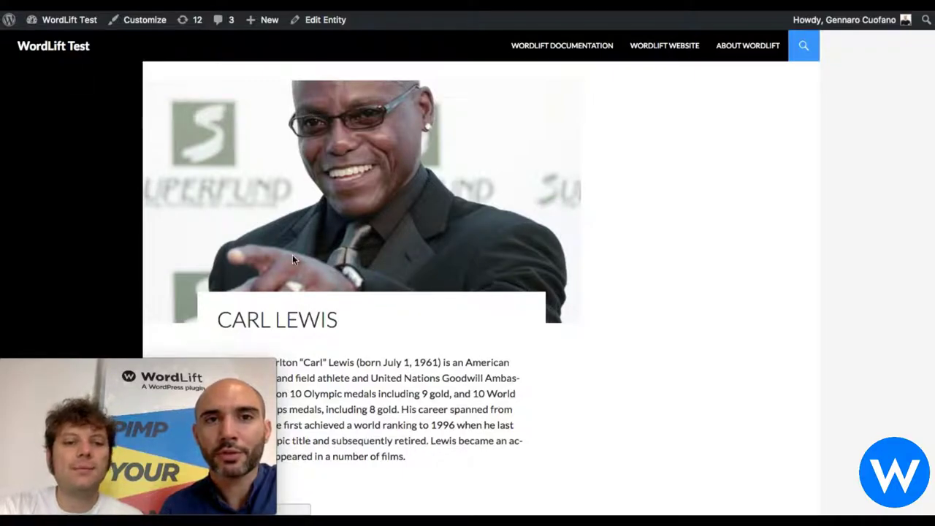
key(alt+Left)
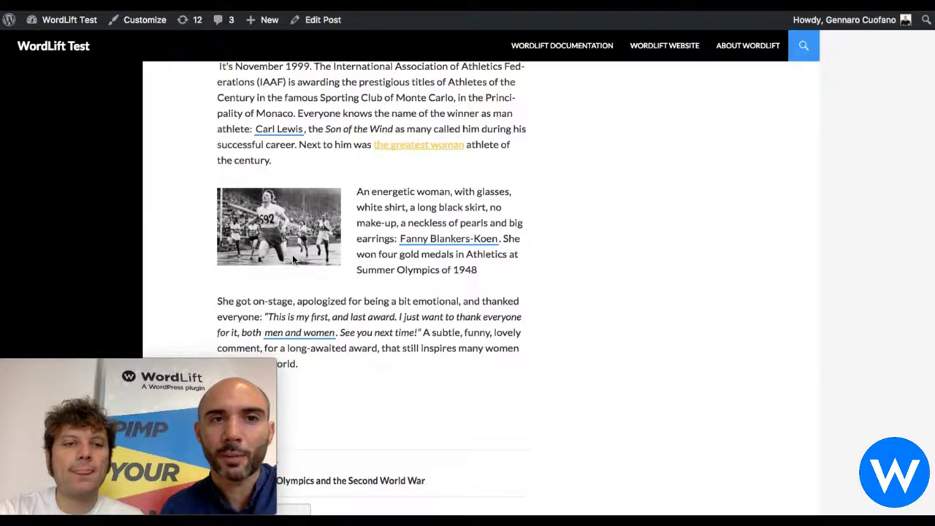
mouse_move(80, 28)
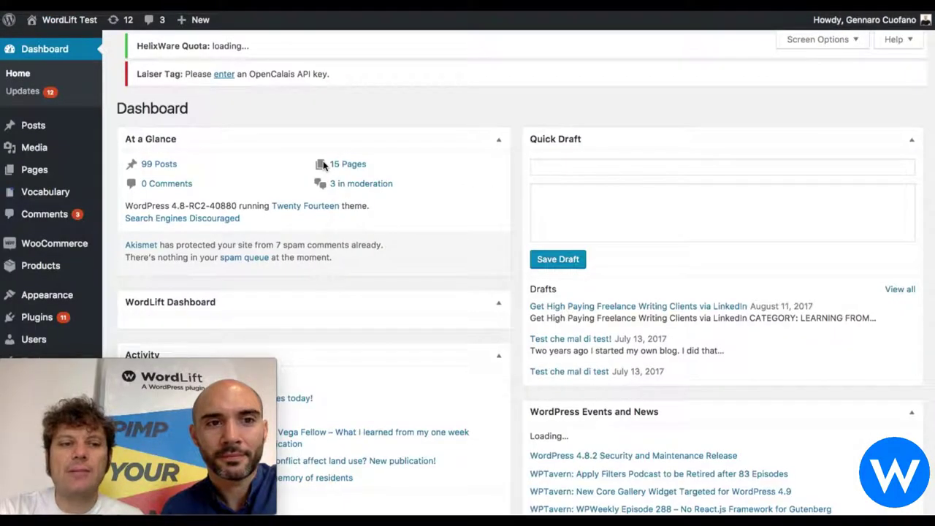
- Search All Entities for 'Lewis' and open the Carl Lewis entity in the editor
mouse_move(43, 195)
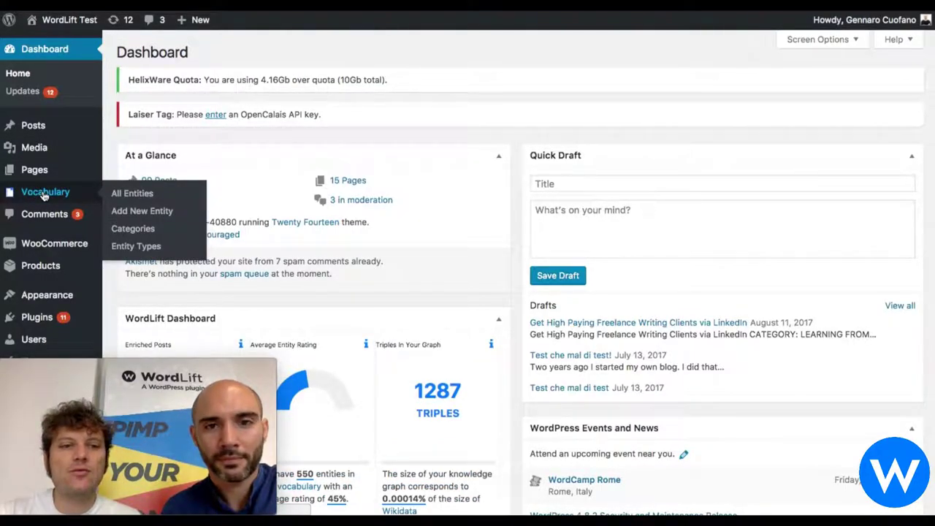
click(43, 193)
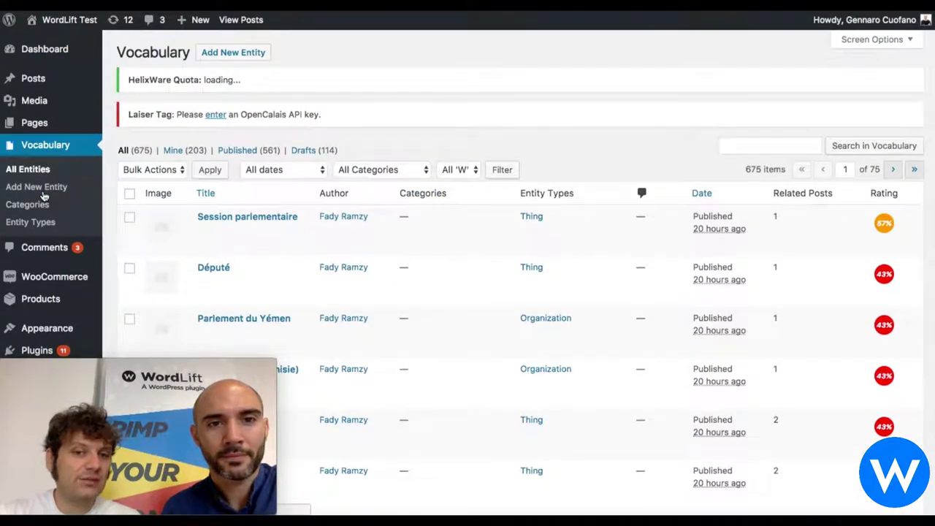
click(746, 149)
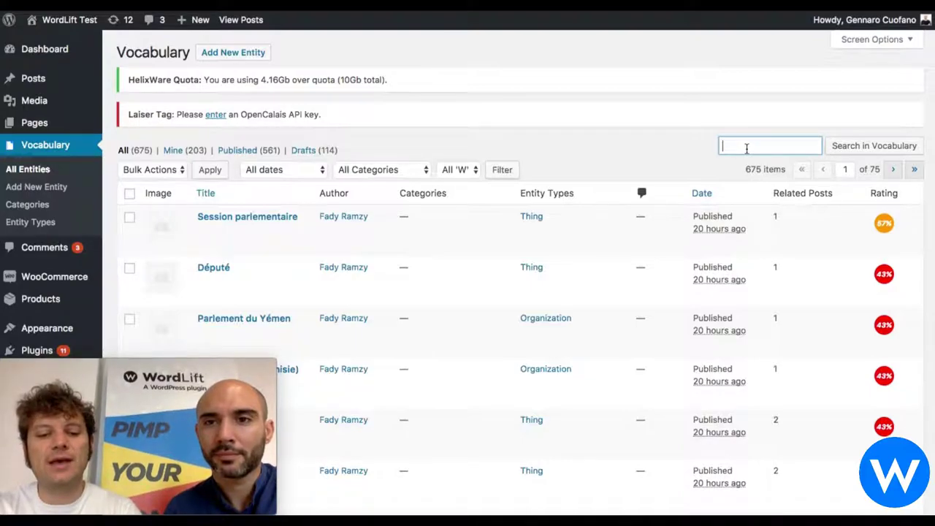
text(K)
key(BackSpace)
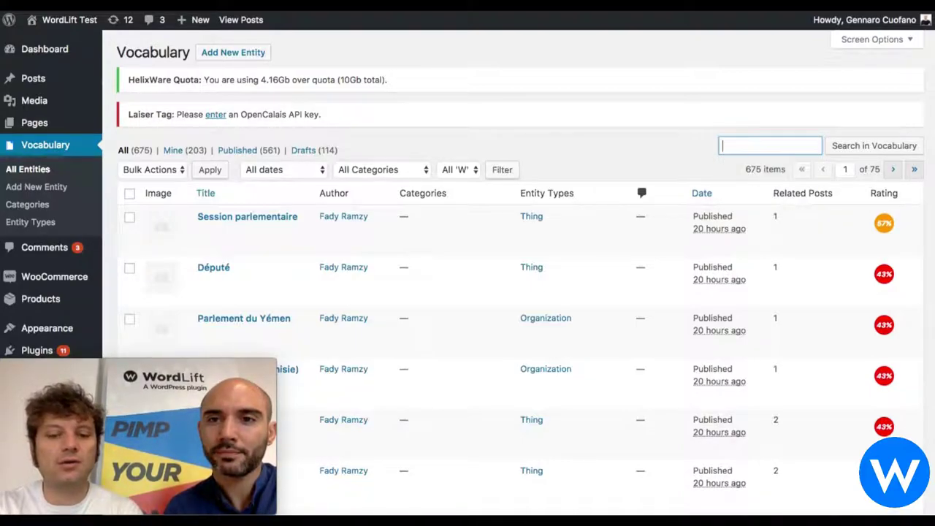
text(Lewis)
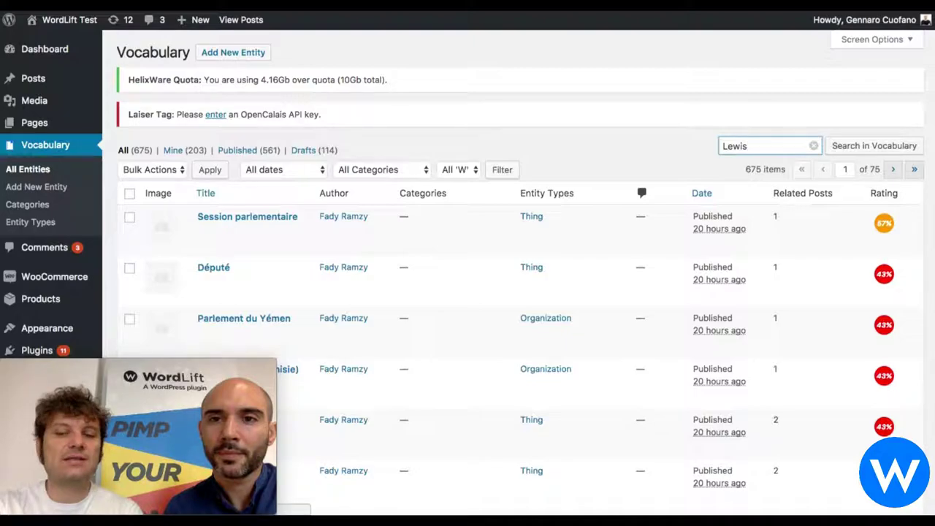
key(Return)
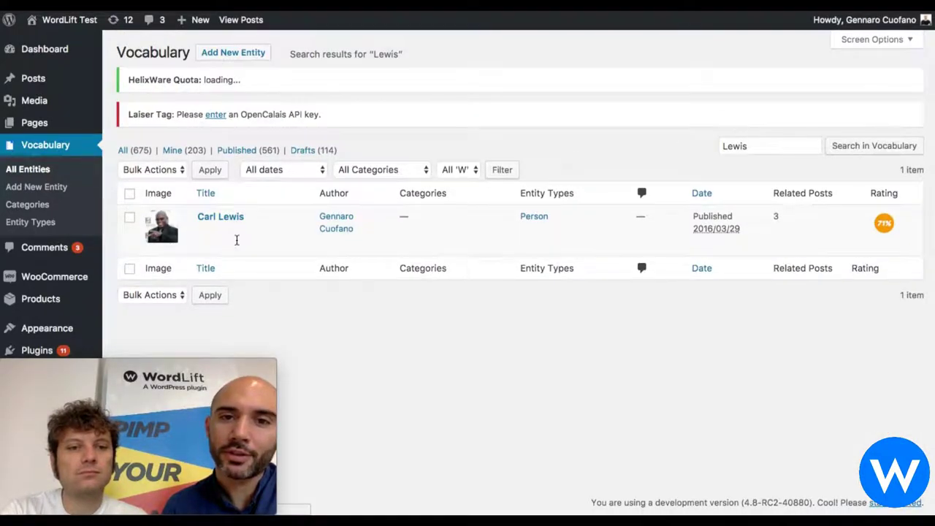
mouse_move(233, 221)
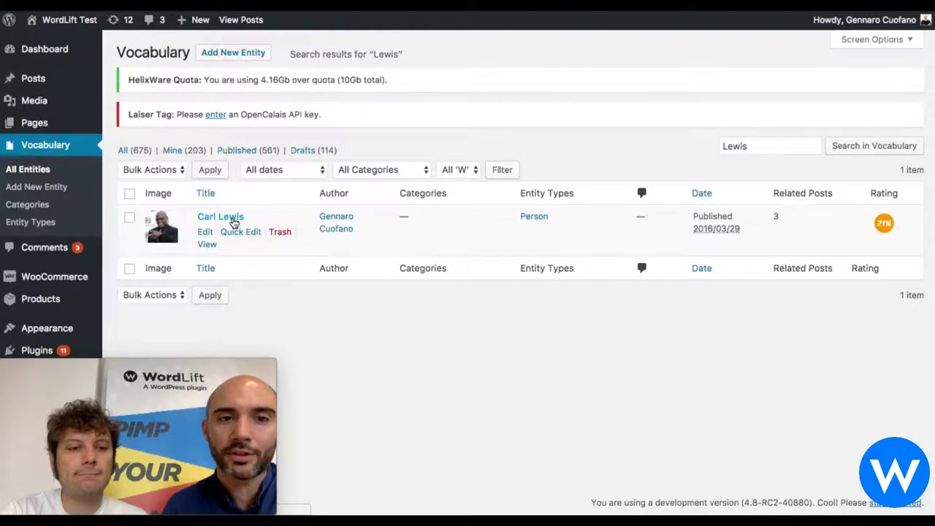
click(234, 221)
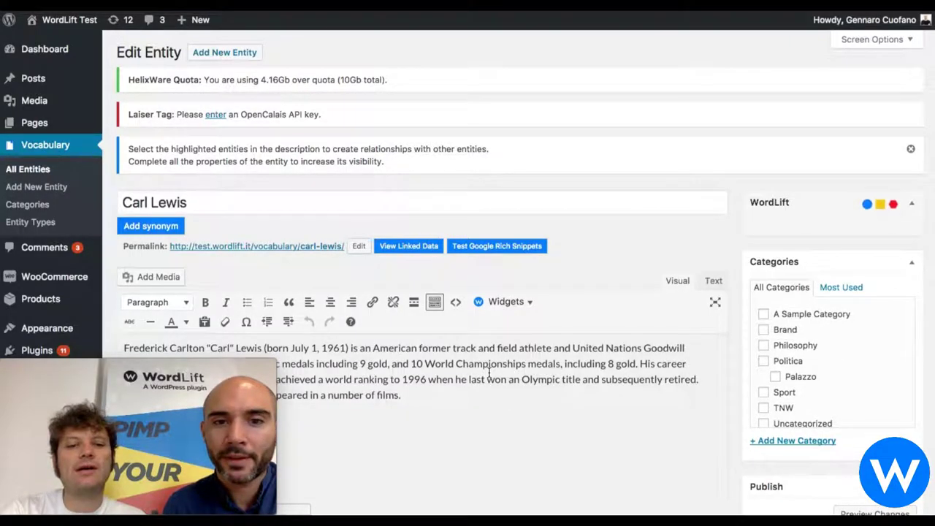
scroll(489, 373, down, 4)
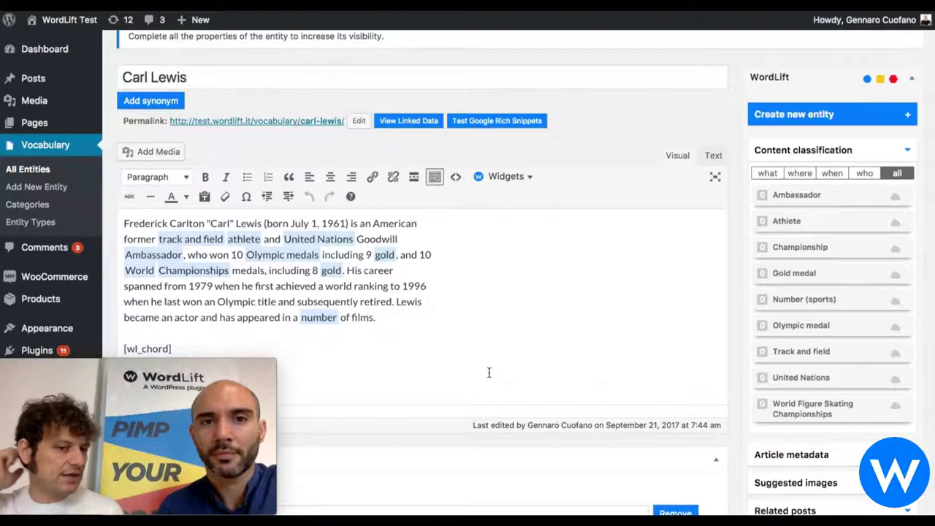
scroll(490, 373, down, 5)
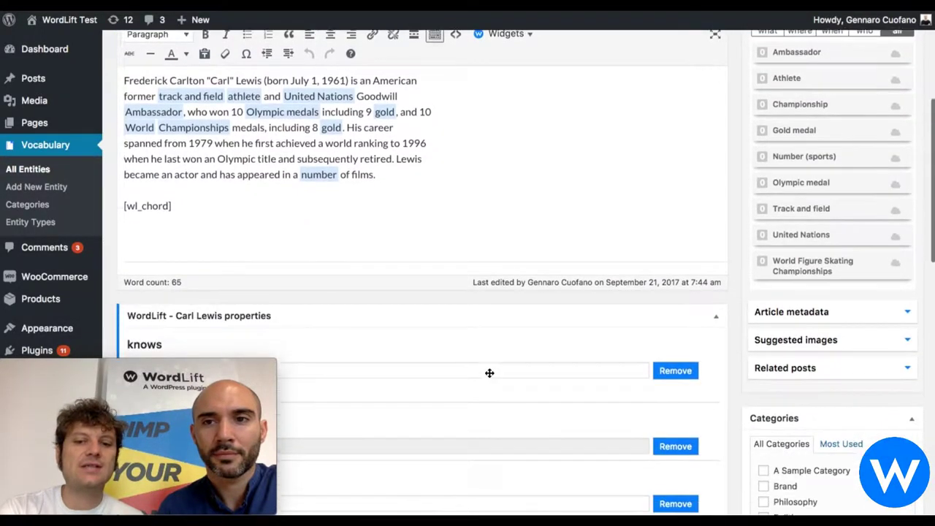
scroll(490, 373, down, 4)
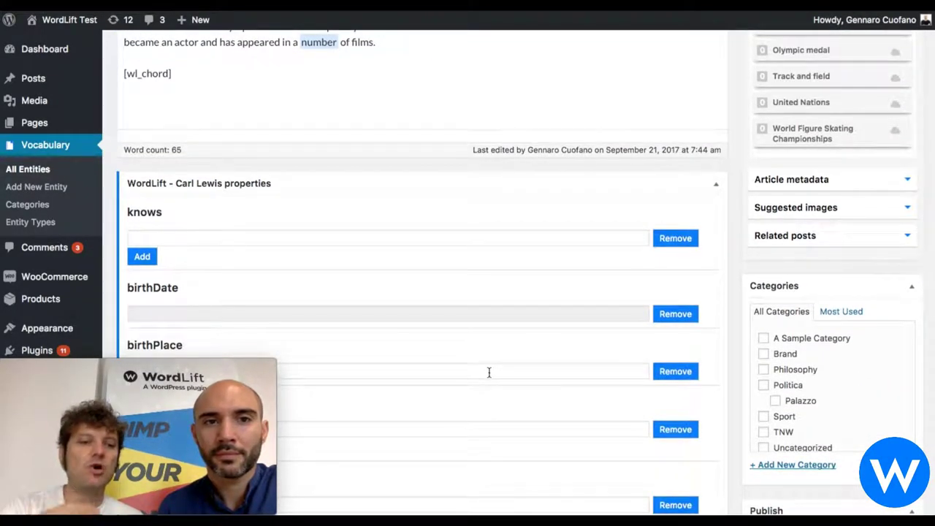
scroll(490, 373, down, 9)
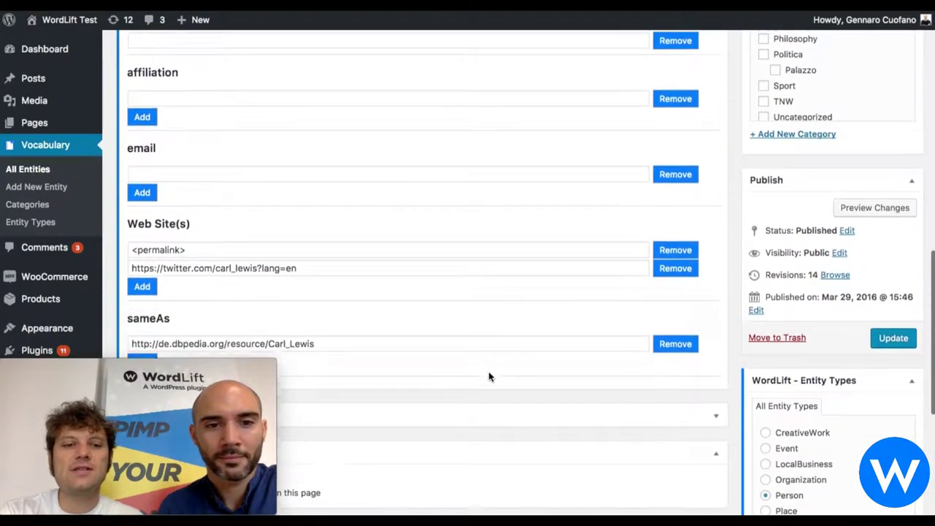
scroll(489, 375, down, 2)
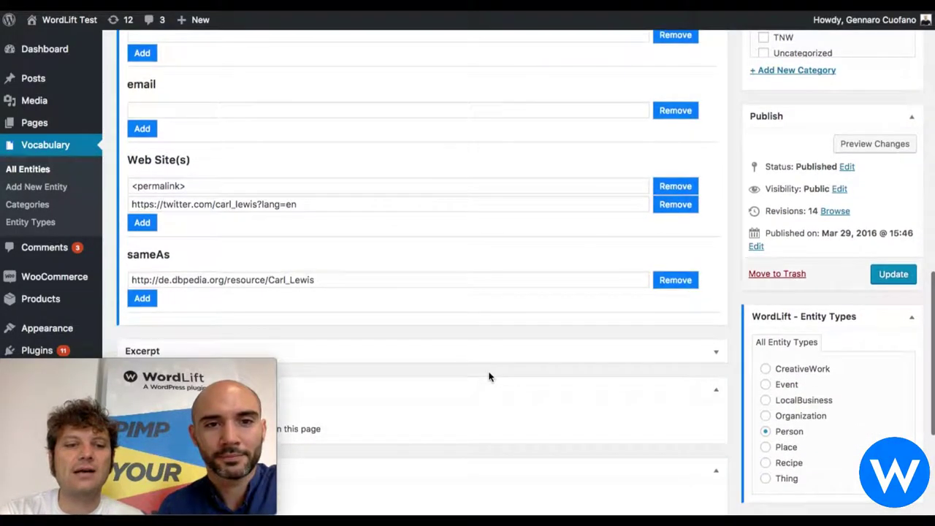
triple_click(335, 279)
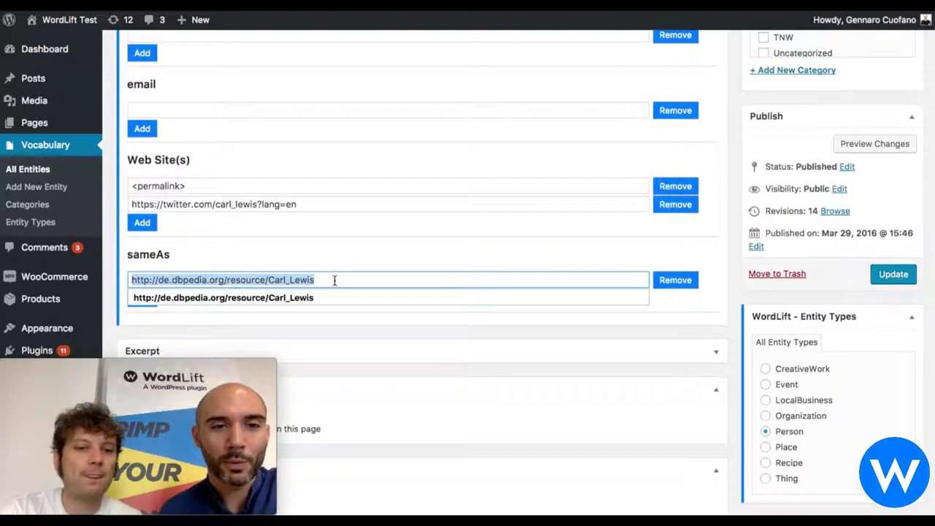
click(349, 261)
scroll(348, 263, up, 1)
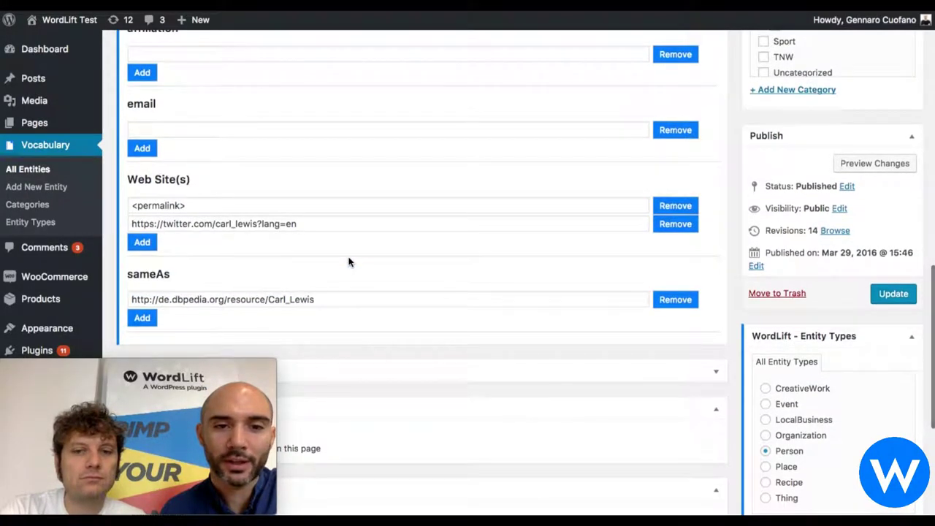
scroll(349, 262, up, 2)
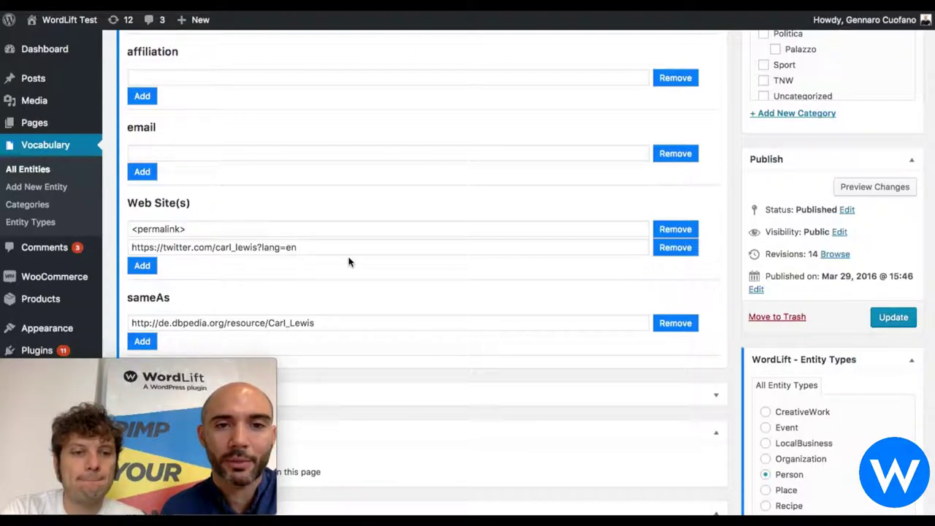
scroll(349, 261, up, 1)
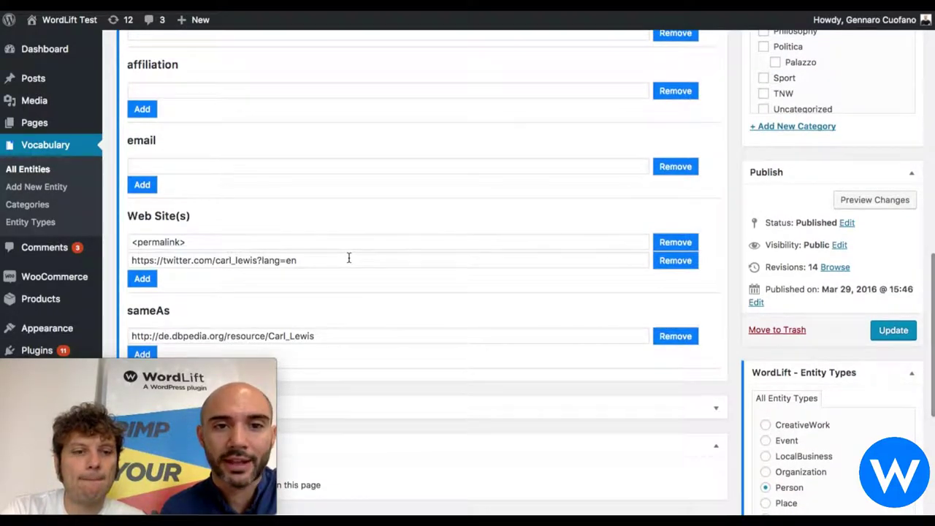
scroll(348, 257, up, 15)
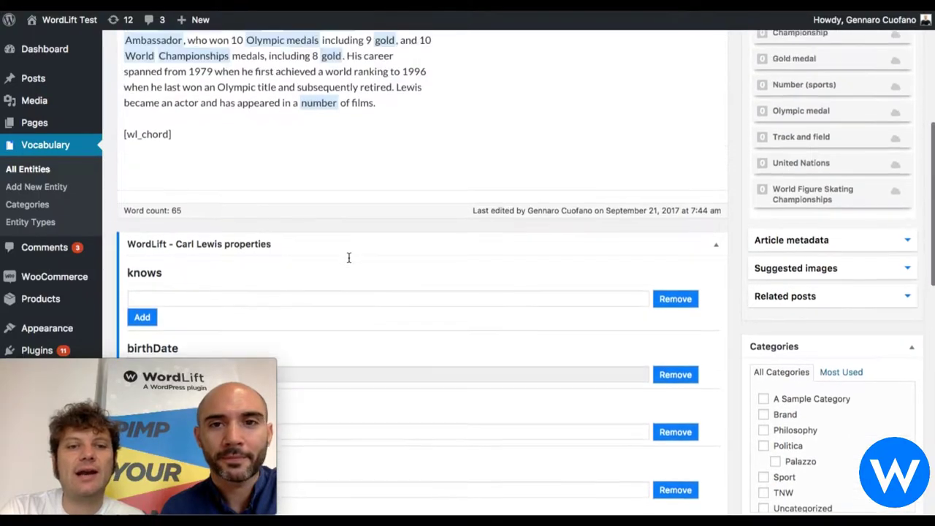
- Scroll through Carl Lewis's LodView linked data, then close the tab to return to the entity editor
scroll(348, 258, up, 5)
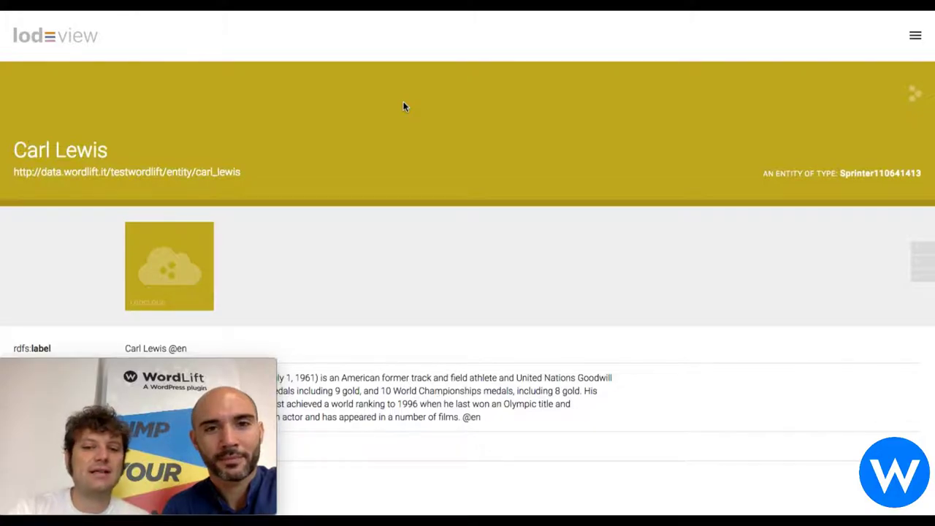
scroll(403, 106, down, 4)
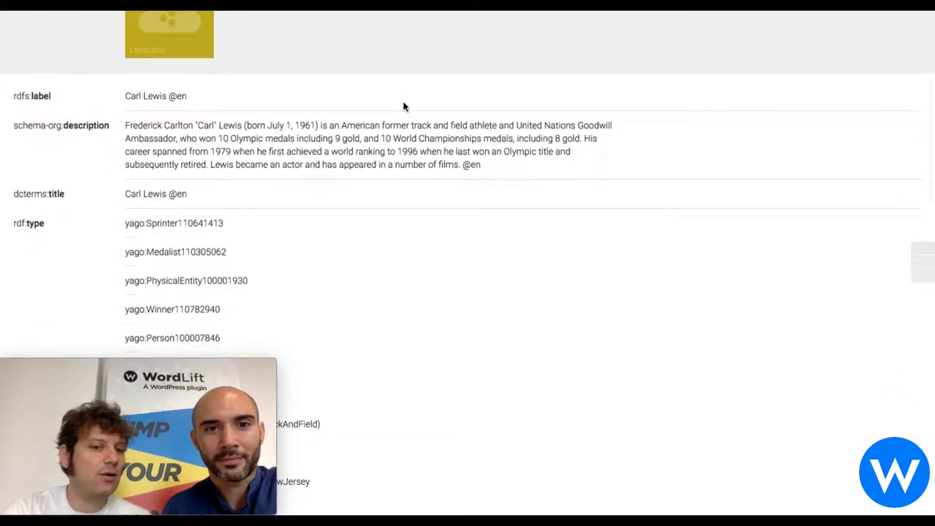
scroll(403, 106, down, 9)
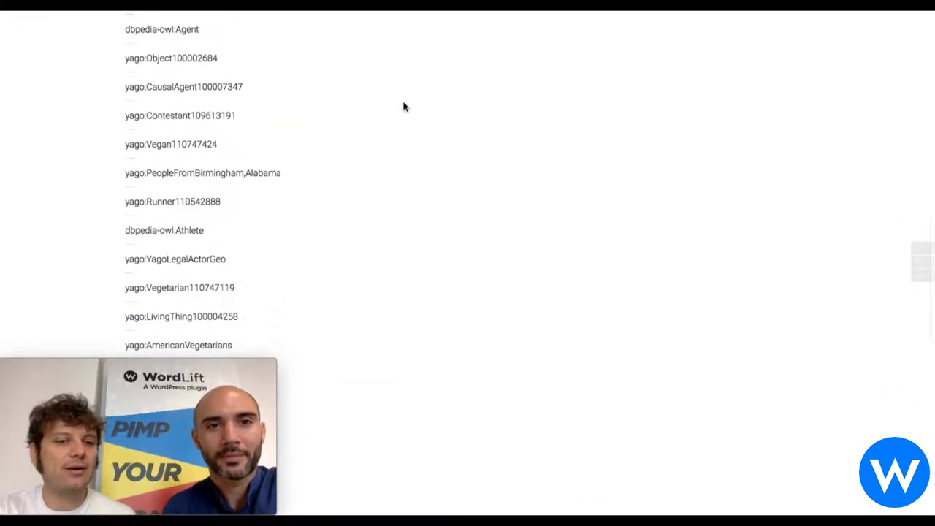
scroll(404, 107, down, 10)
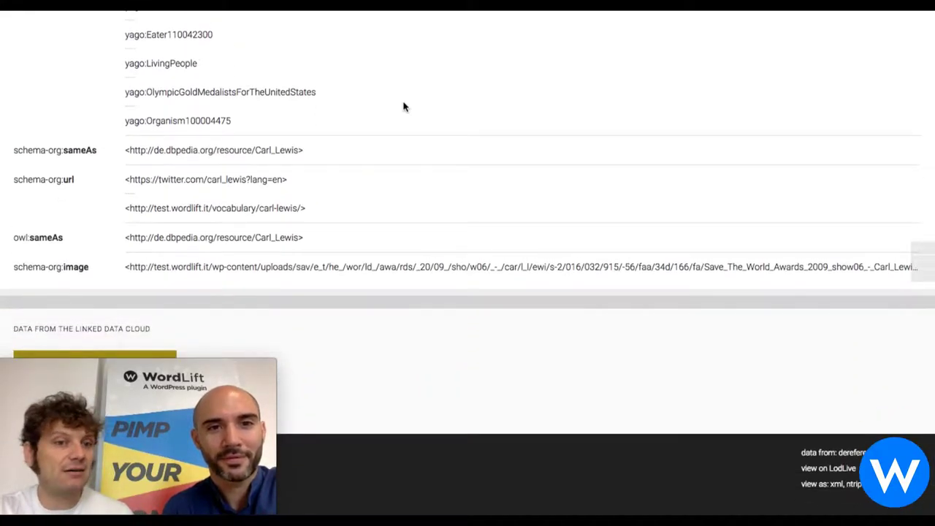
scroll(403, 107, down, 1)
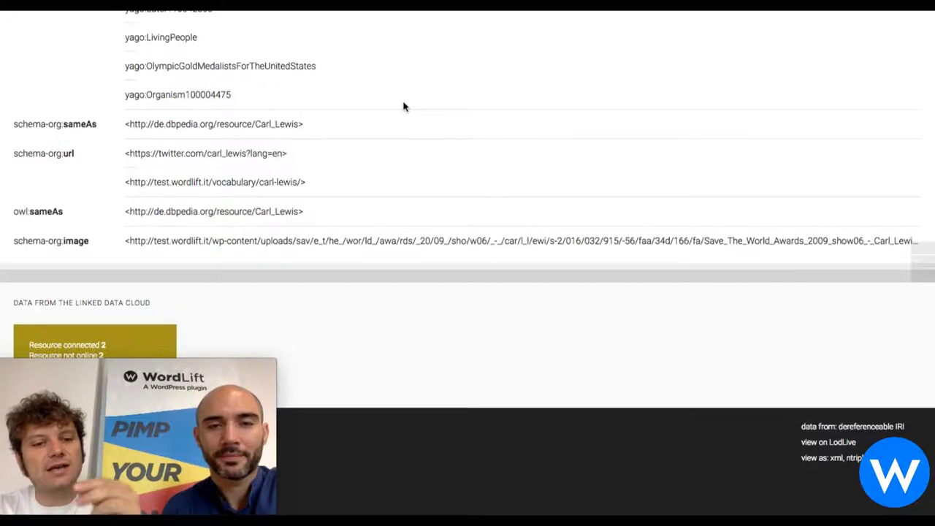
scroll(404, 107, down, 1)
scroll(403, 107, down, 2)
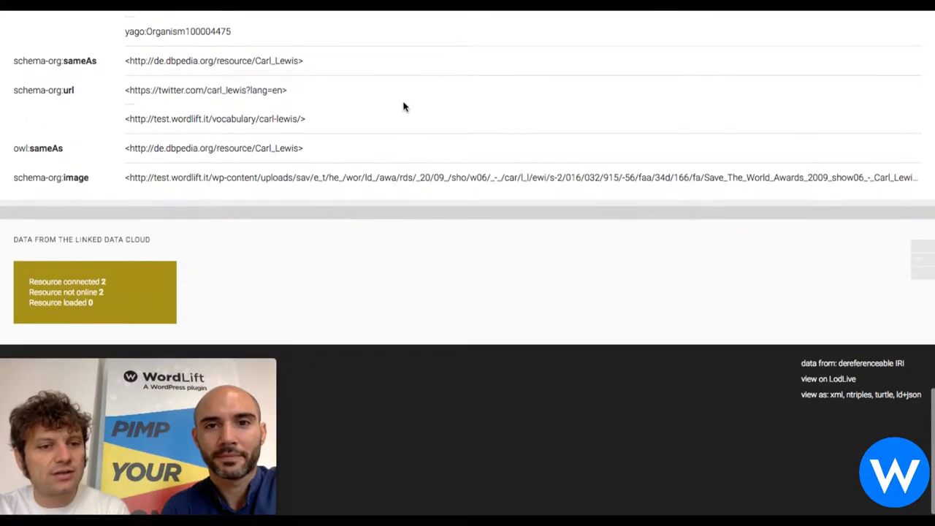
scroll(402, 105, up, 4)
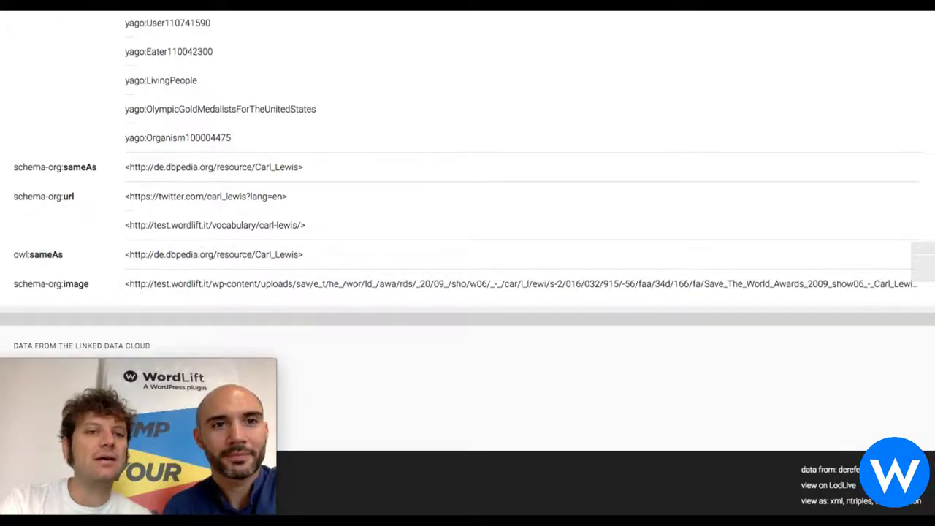
key(ctrl+w)
- Scroll to the Web Site(s) field and highlight Carl Lewis's Twitter address
scroll(401, 324, down, 5)
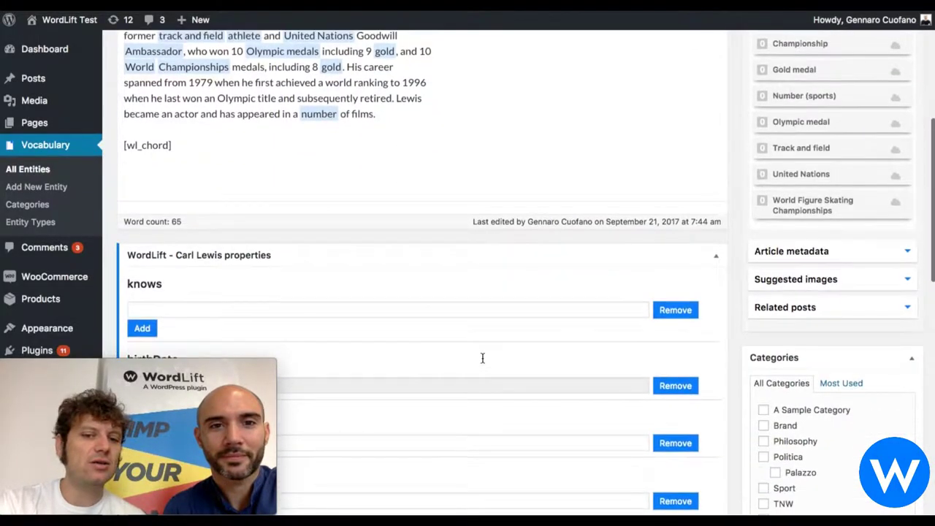
scroll(482, 358, down, 10)
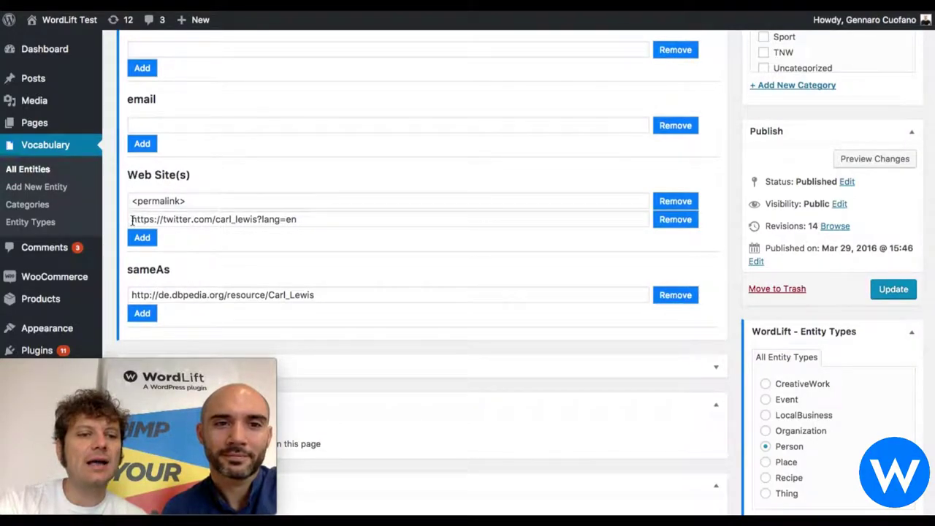
drag(131, 219, 321, 221)
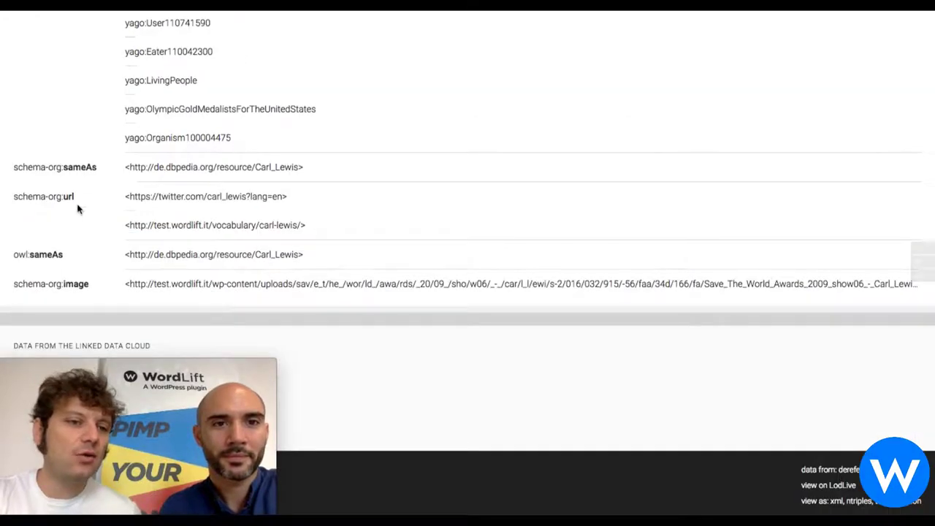
- Highlight the schema-org:sameAs property in LodView, then clear the selection
triple_click(13, 166)
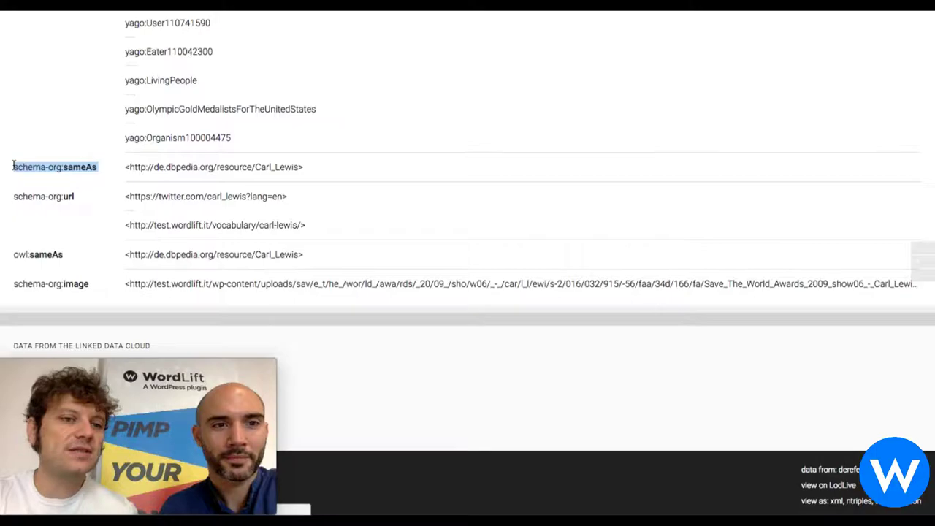
click(94, 185)
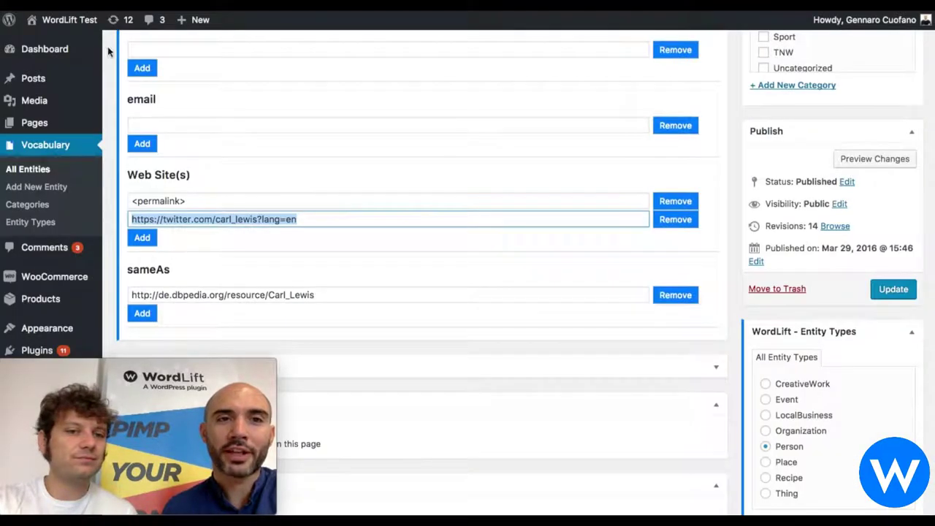
- Scroll back up to the top of the Carl Lewis entity editor
scroll(296, 192, up, 1)
scroll(296, 192, up, 10)
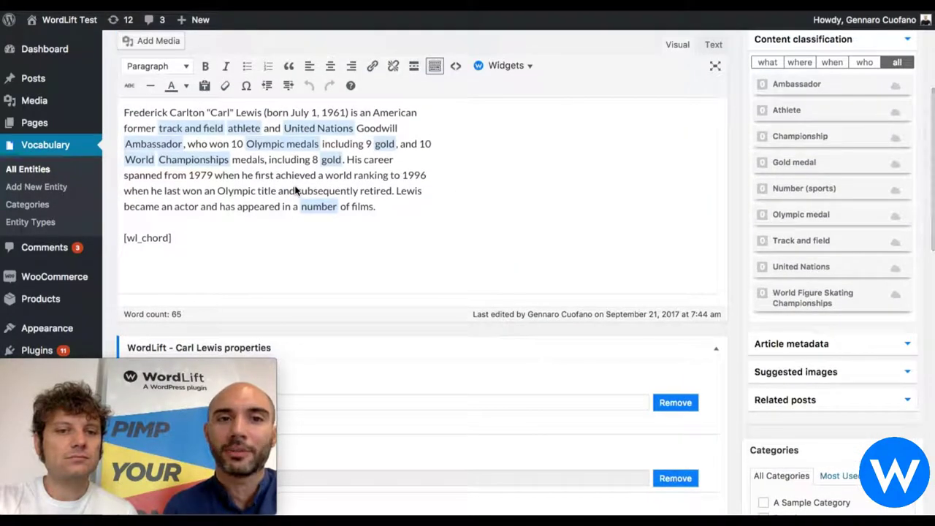
scroll(296, 190, up, 1)
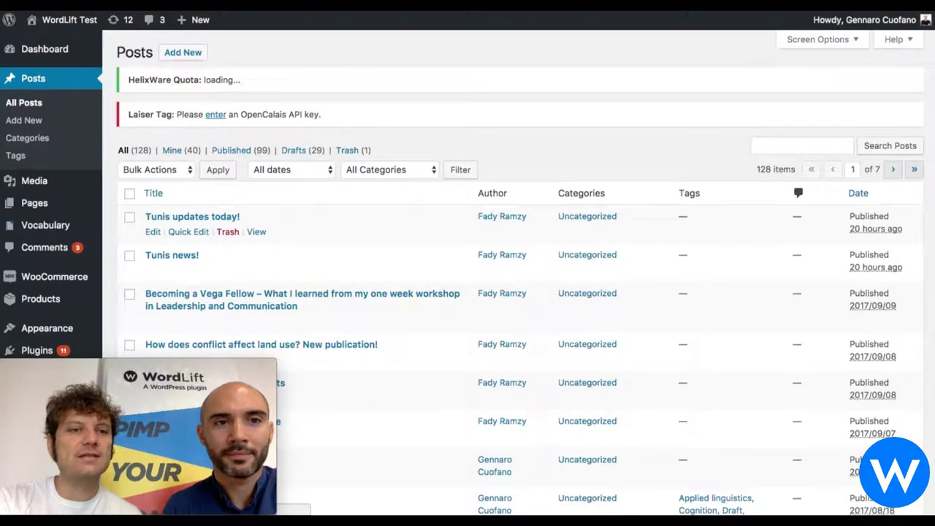
- Open the Athletes of the century awards post and scroll to the top of the editor
click(70, 49)
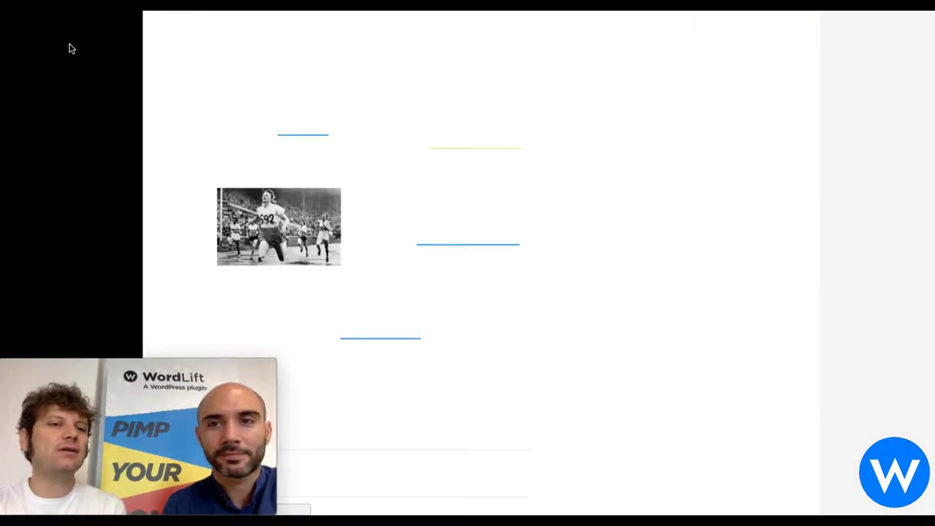
scroll(241, 184, up, 4)
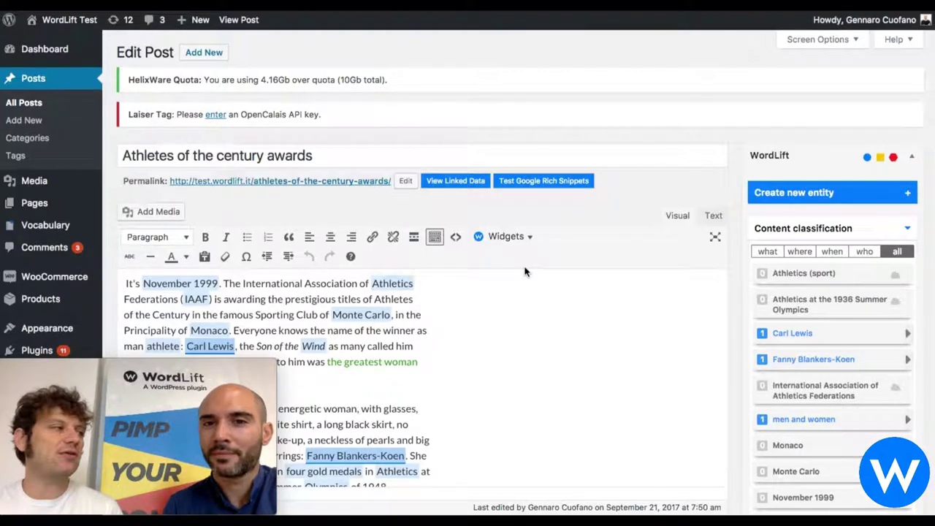
- Switch off the Link toggle for the 'men and women' entity in Content classification
scroll(292, 299, down, 7)
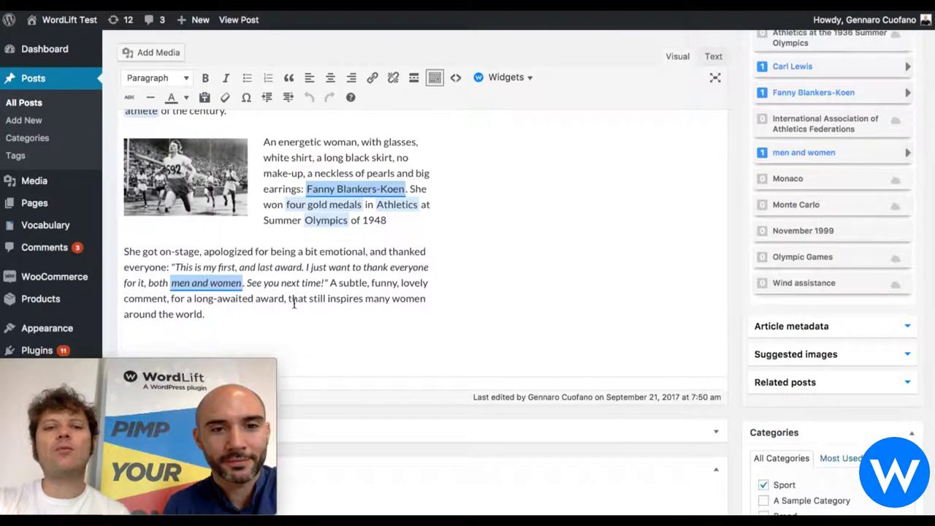
scroll(292, 299, up, 1)
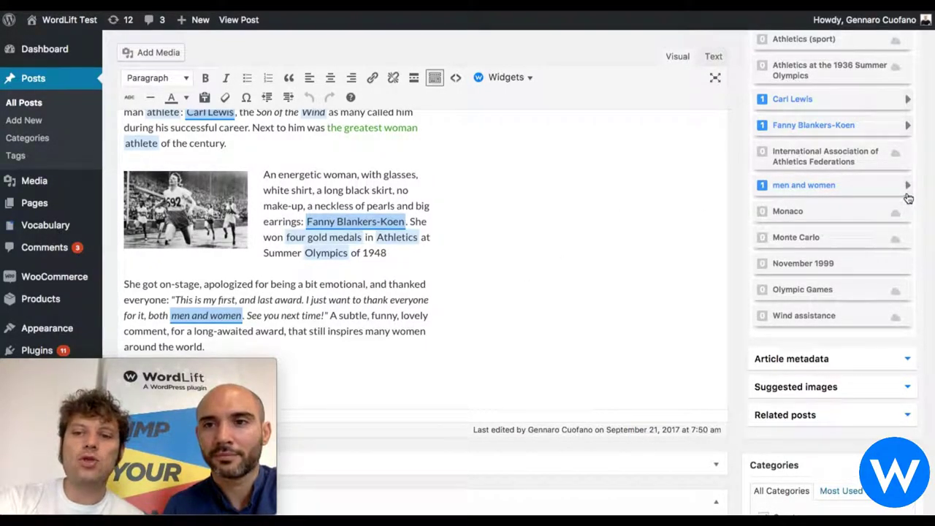
click(907, 187)
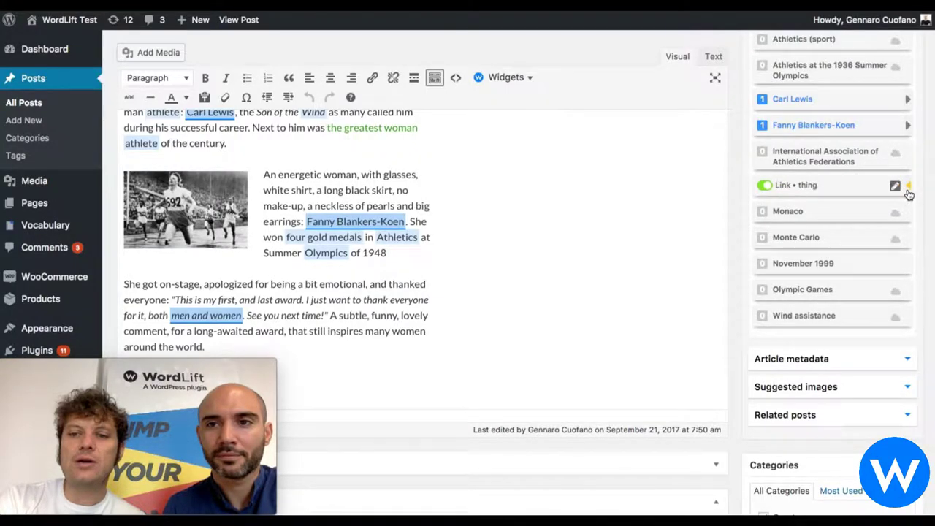
click(765, 187)
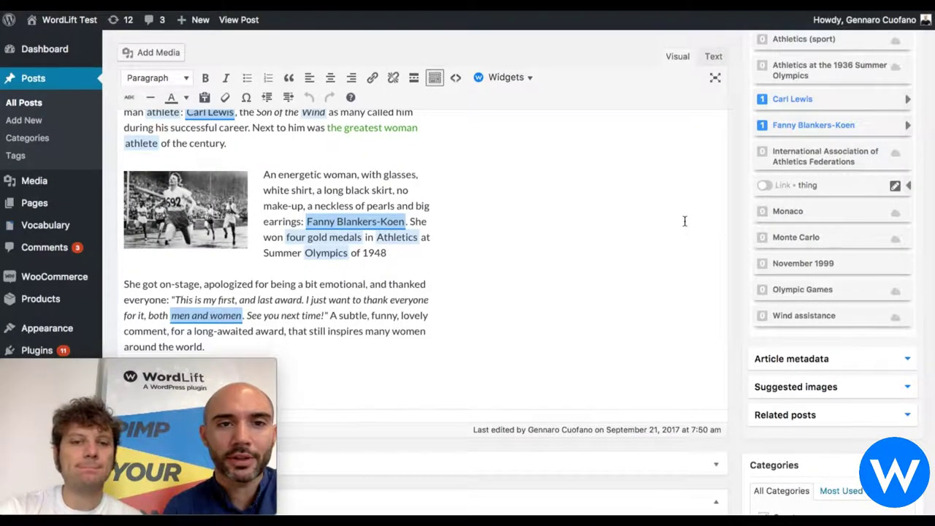
- Insert a Faceted Search widget in a new paragraph after the last paragraph, then update the post
scroll(684, 221, up, 2)
scroll(685, 221, up, 3)
scroll(685, 222, down, 5)
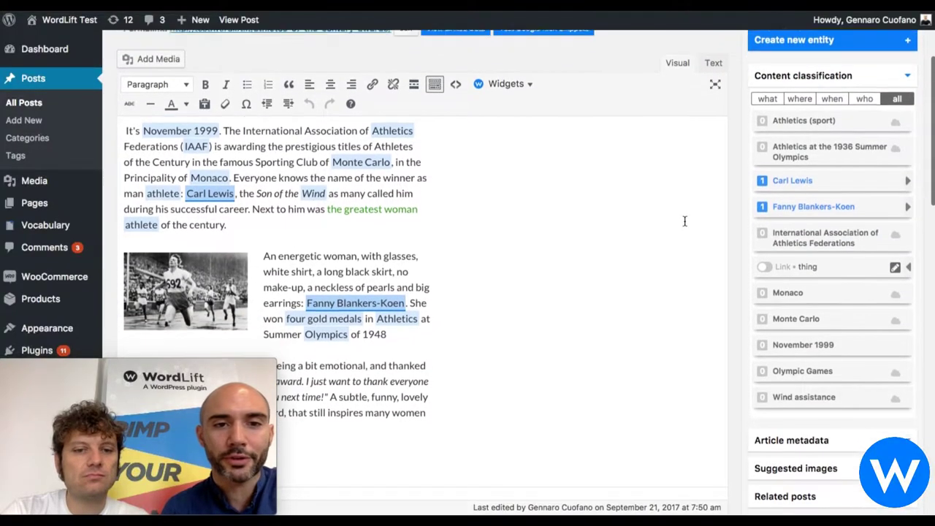
scroll(684, 222, down, 2)
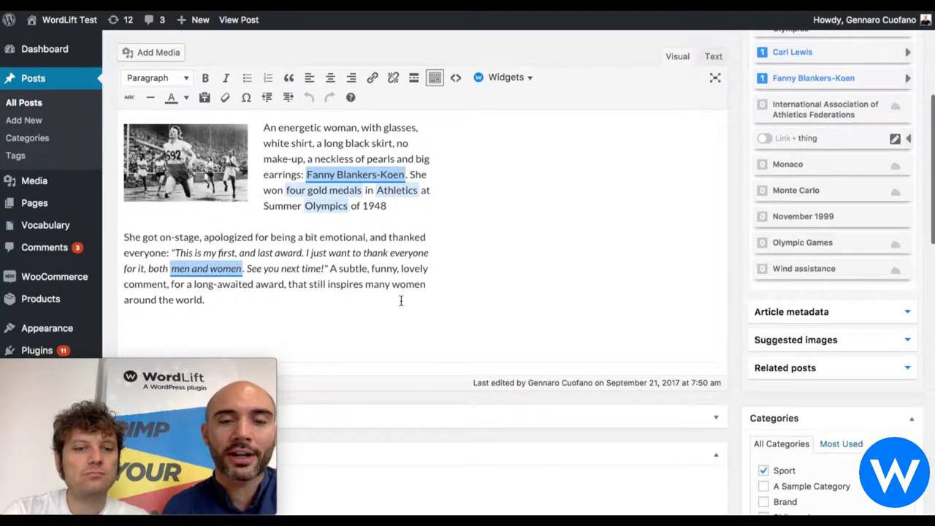
click(401, 301)
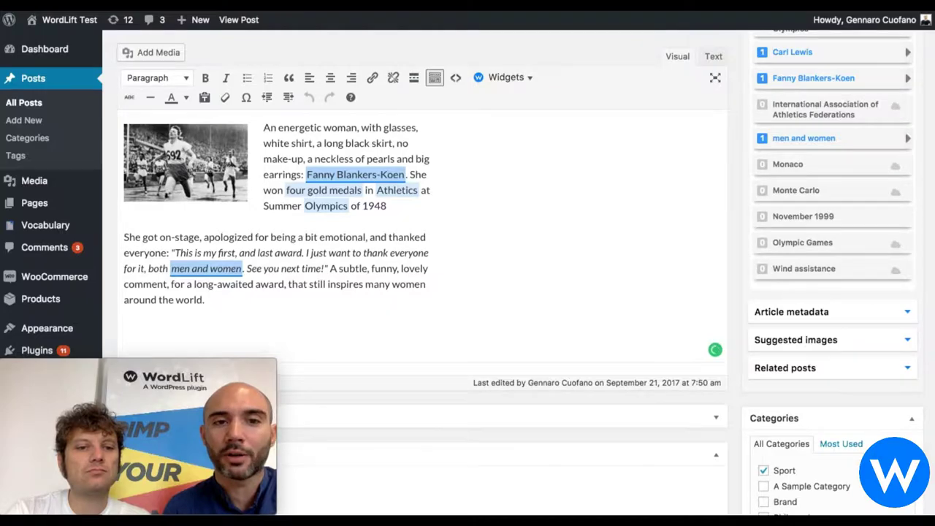
key(Return)
scroll(496, 114, down, 1)
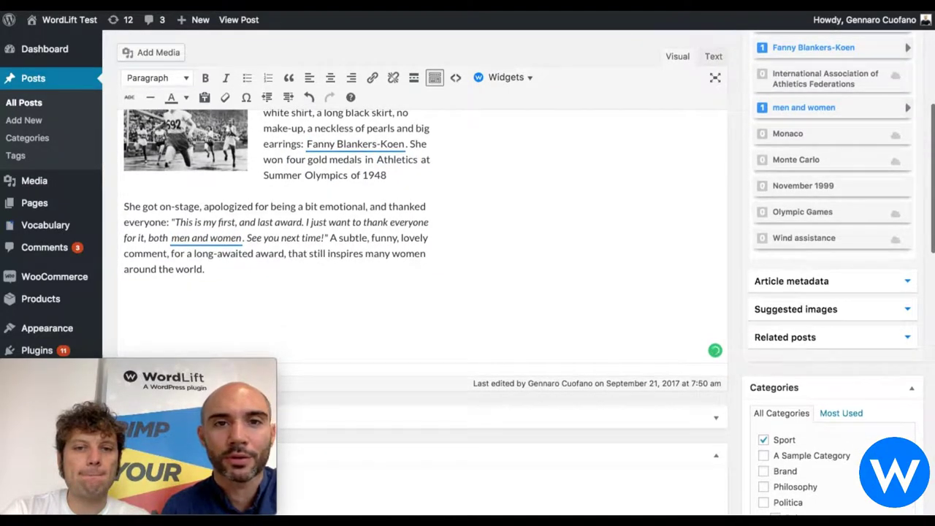
click(507, 77)
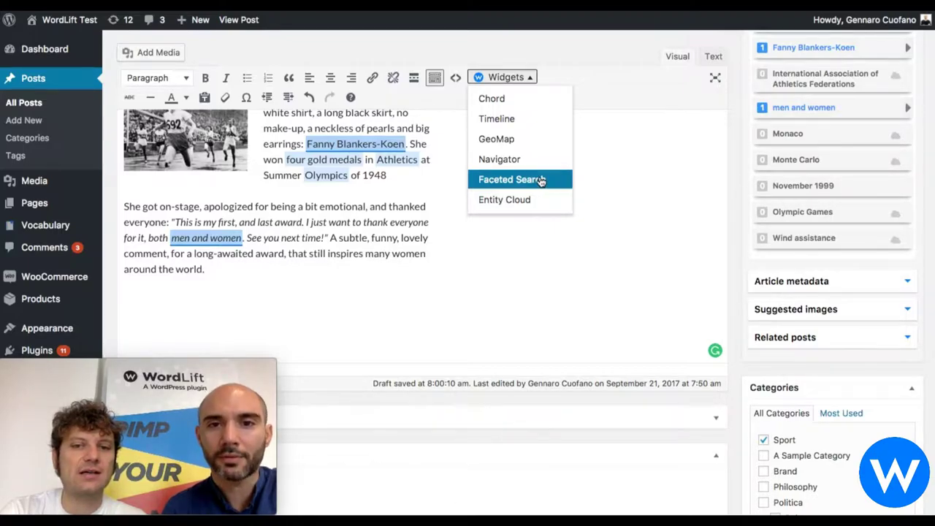
click(541, 180)
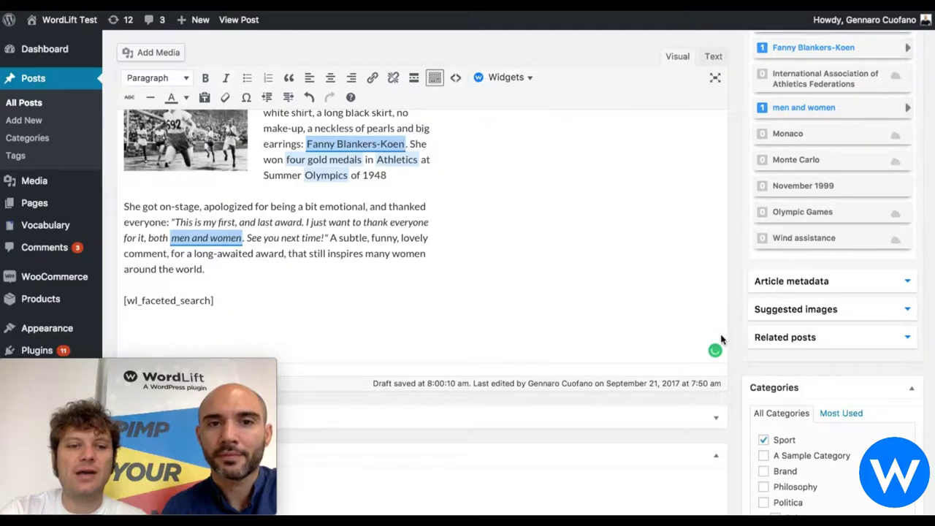
scroll(925, 336, down, 6)
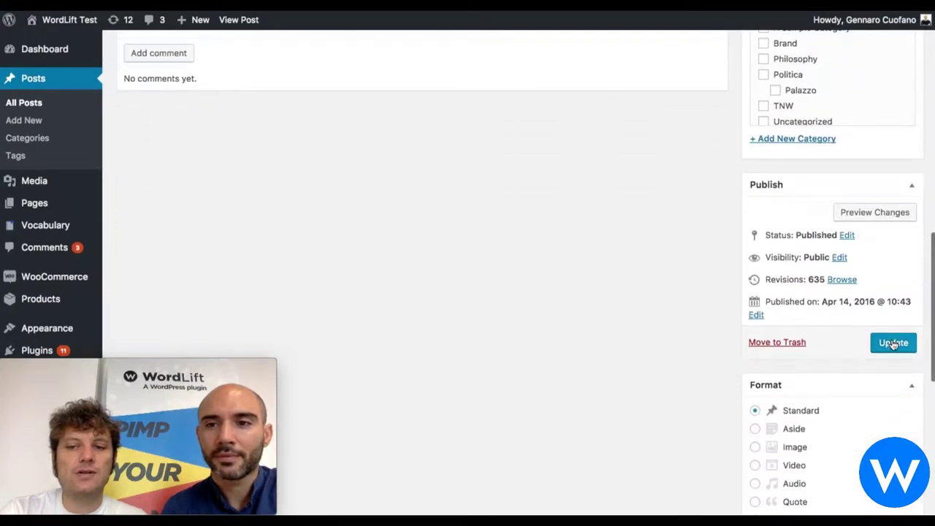
click(893, 344)
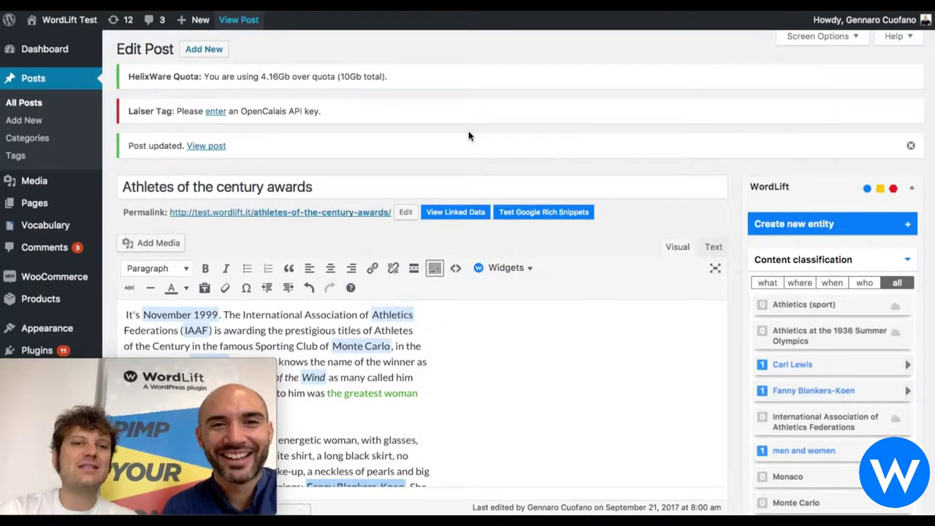
- View the live post and filter Related articles by International Association of Athletics Federations
key(ctrl+Tab)
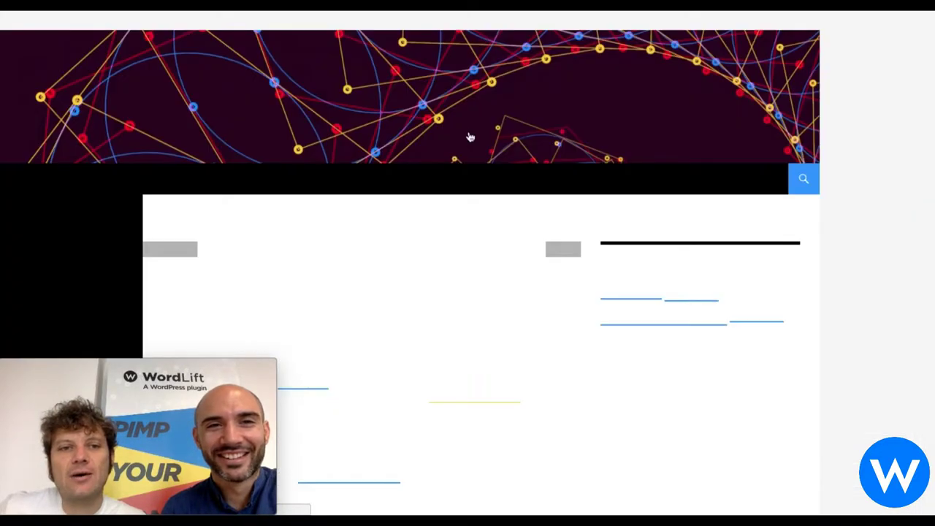
scroll(471, 137, down, 6)
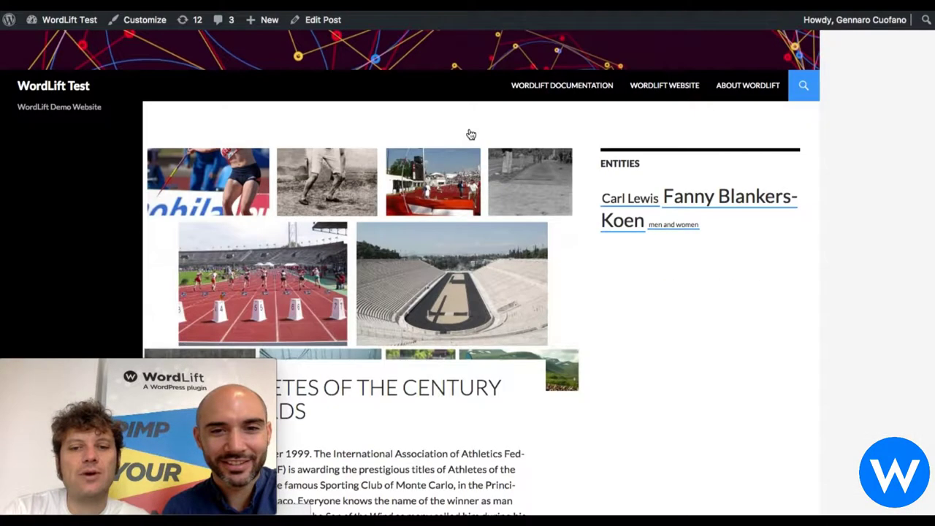
scroll(463, 254, down, 5)
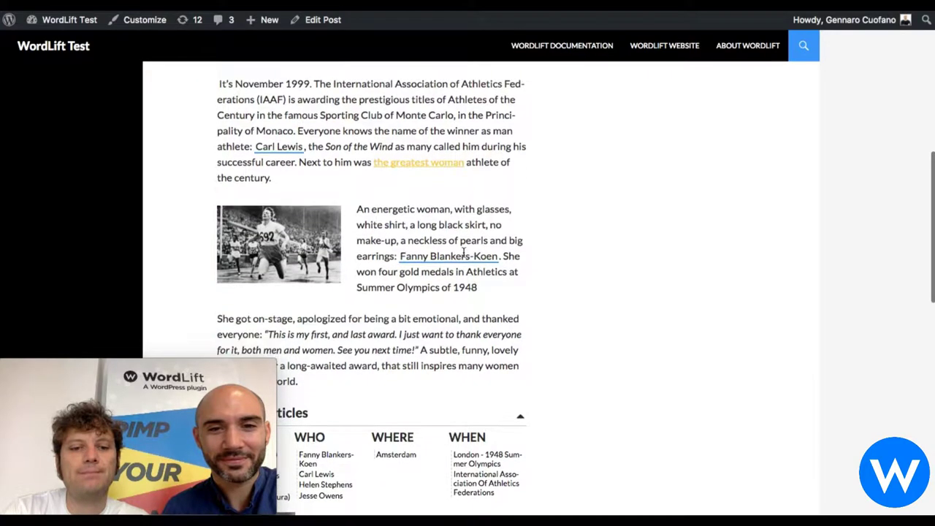
scroll(463, 256, down, 2)
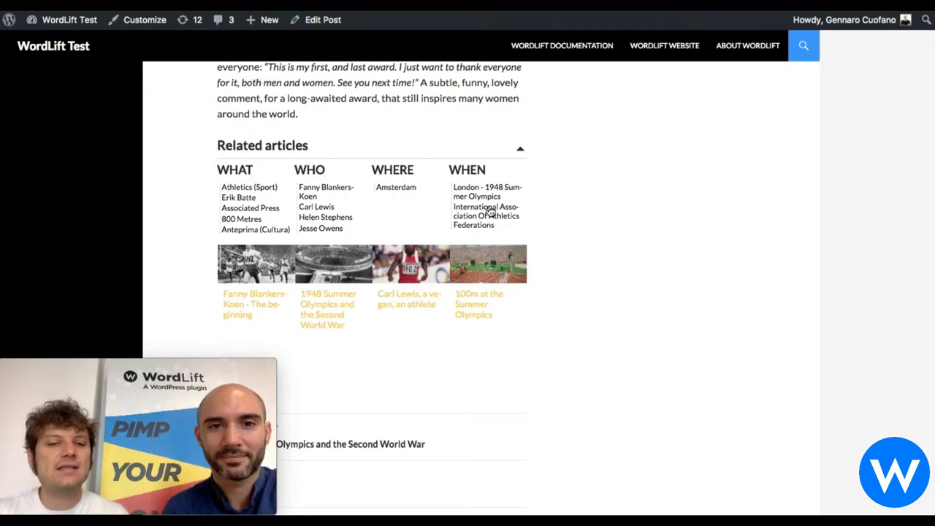
click(488, 216)
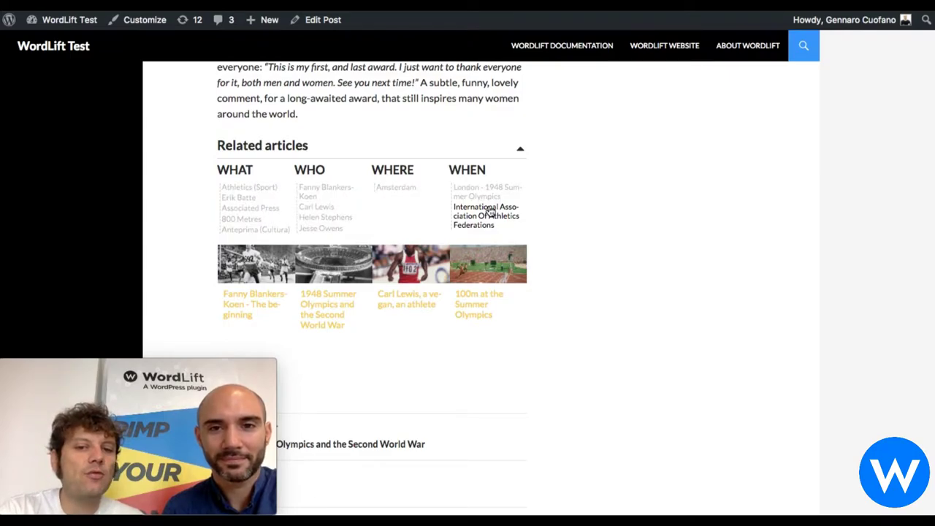